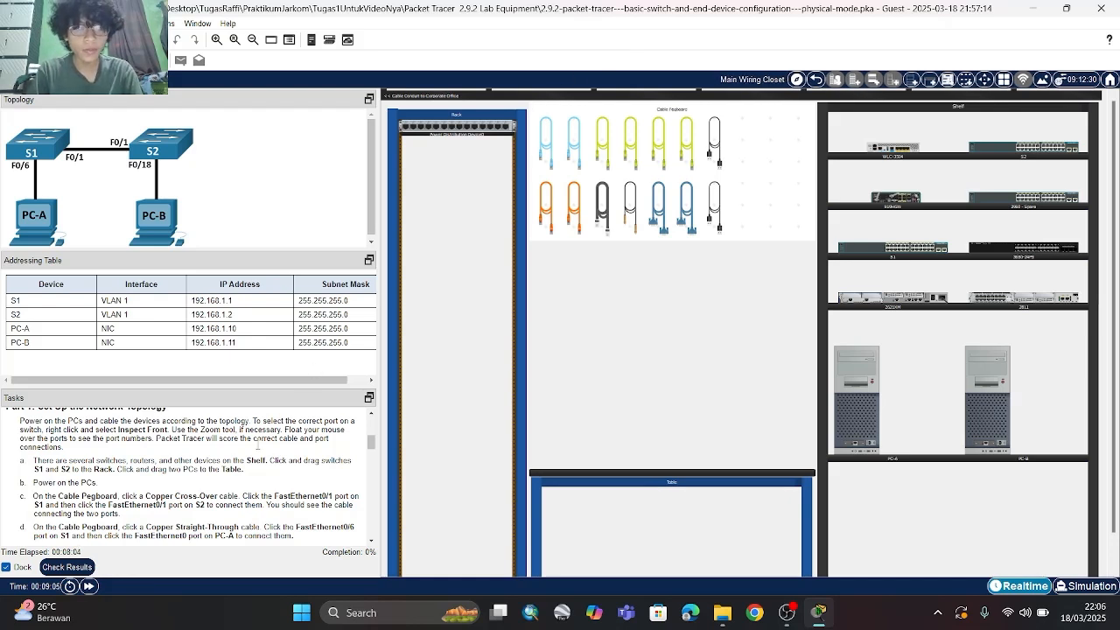
Mount switches S1 and S2 from the shelf into the rack, with S2 below S1
scroll(239, 468, up, 5)
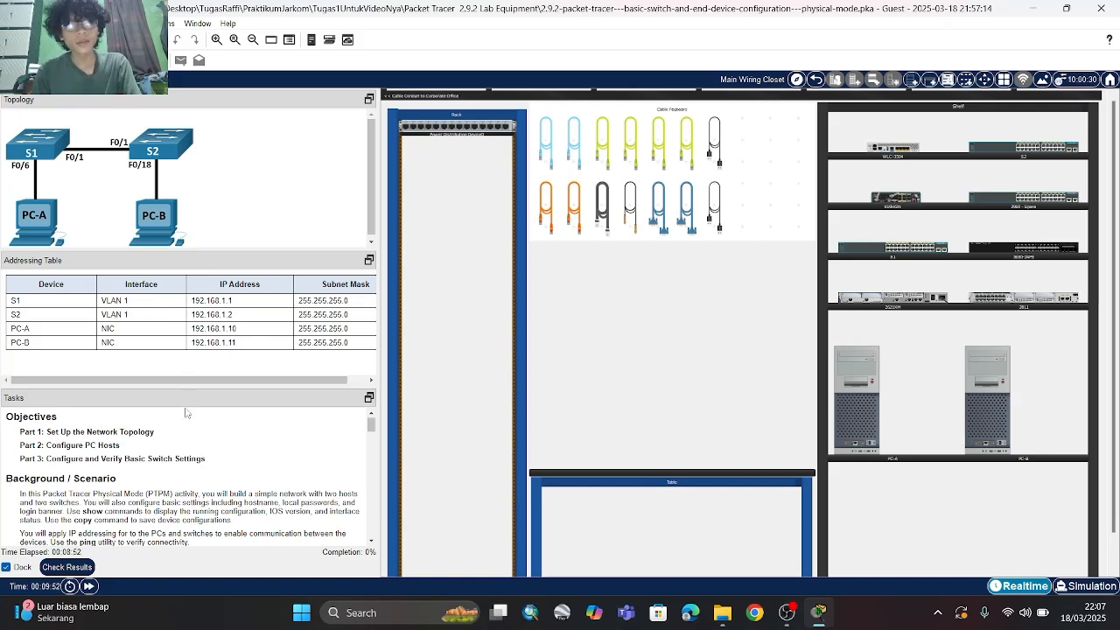
scroll(185, 437, down, 5)
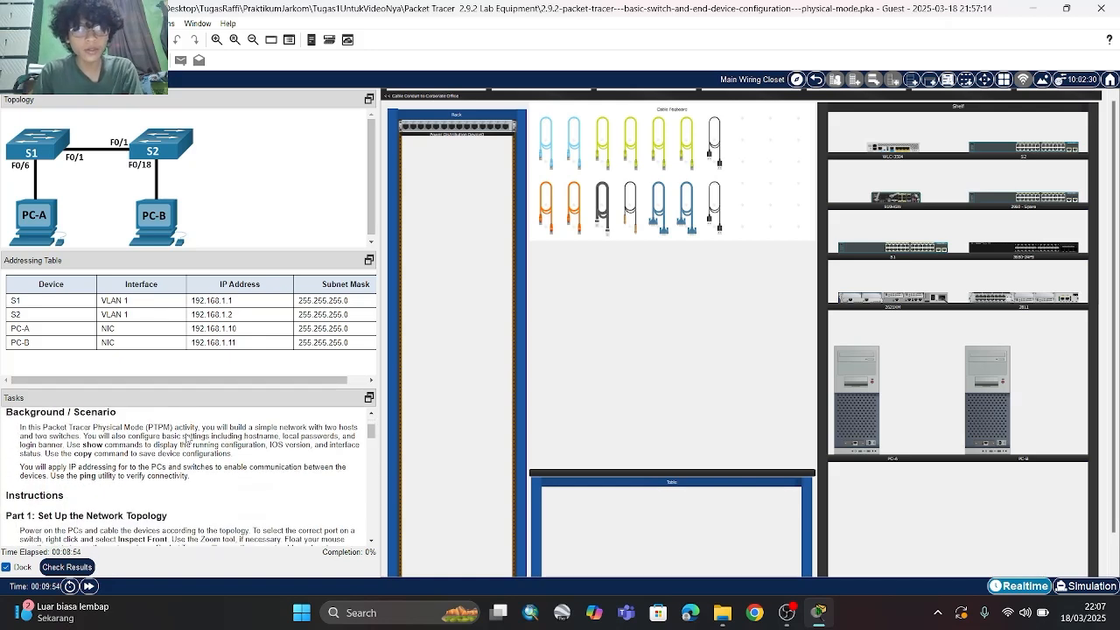
scroll(186, 437, down, 2)
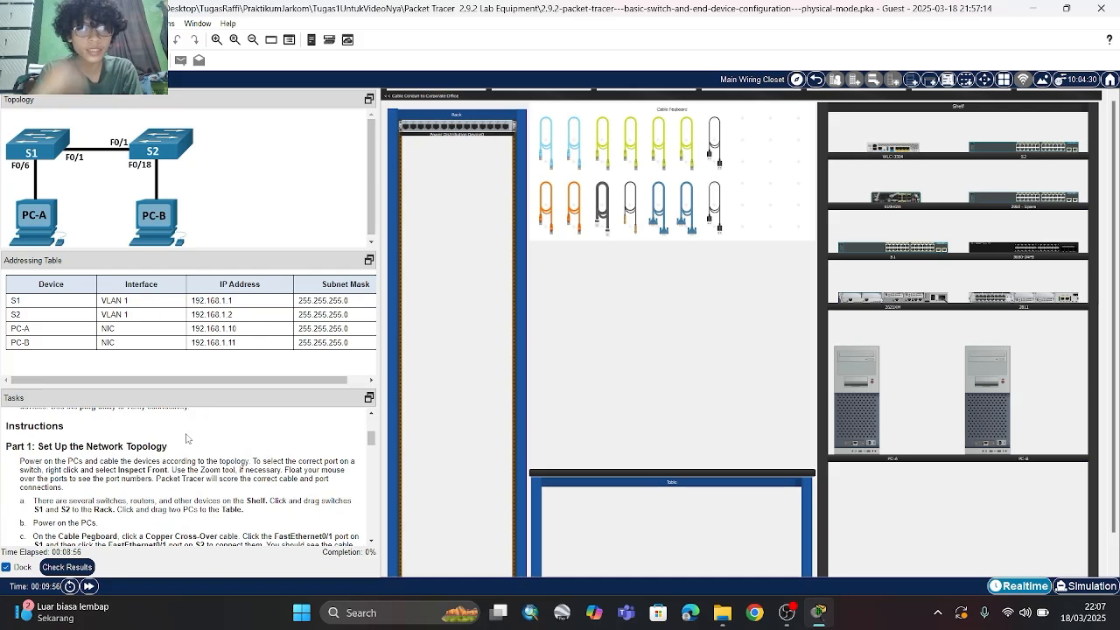
scroll(186, 438, down, 1)
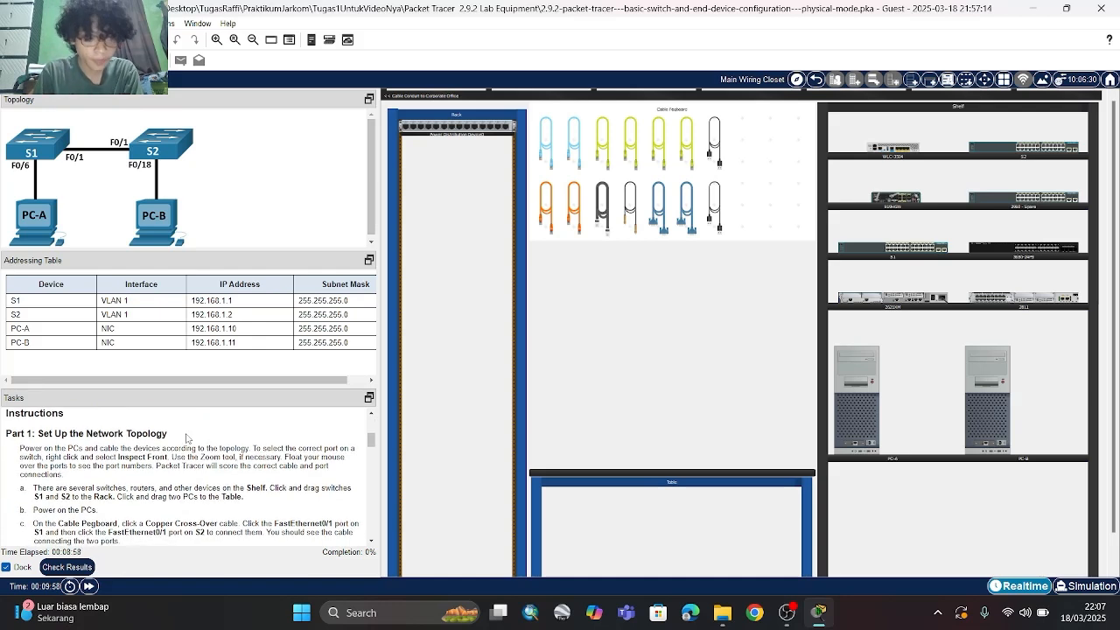
scroll(186, 437, down, 1)
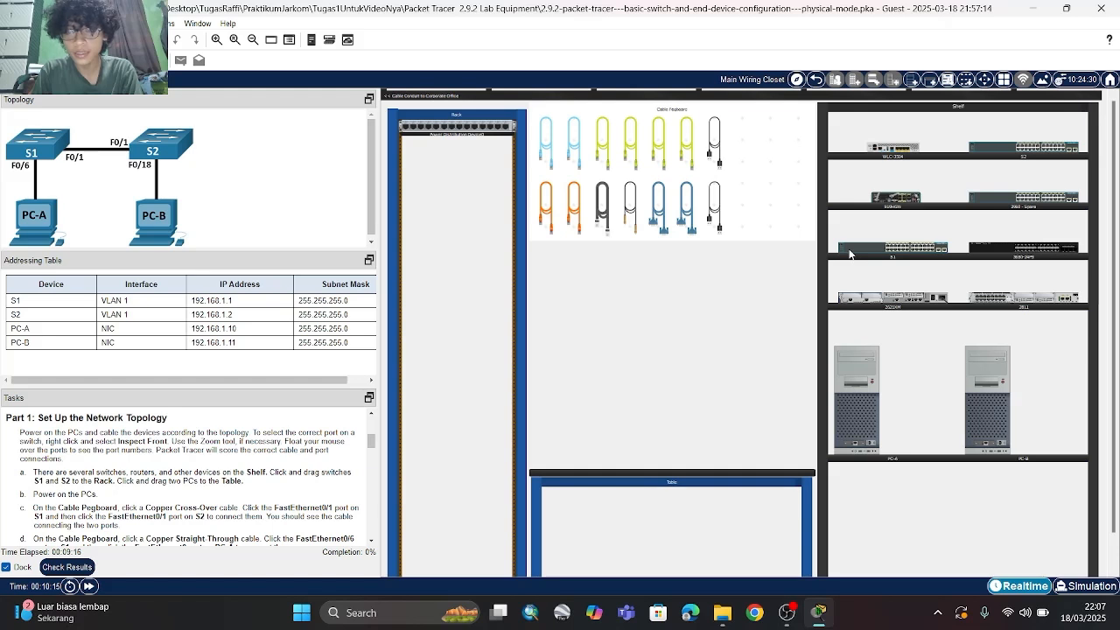
drag(845, 251, 414, 300)
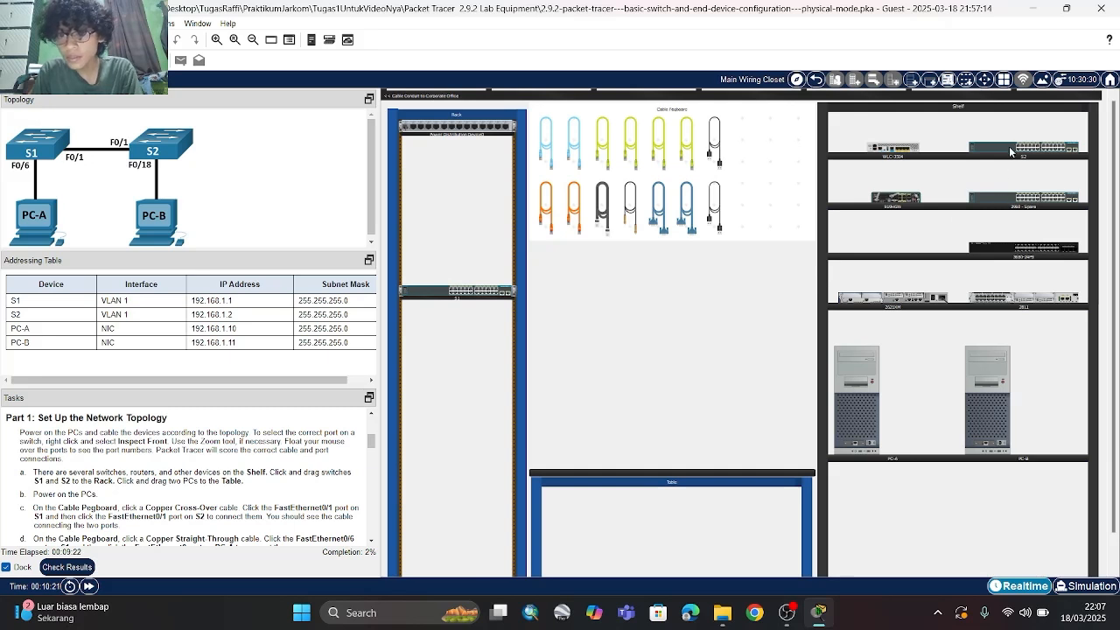
drag(1008, 154, 440, 342)
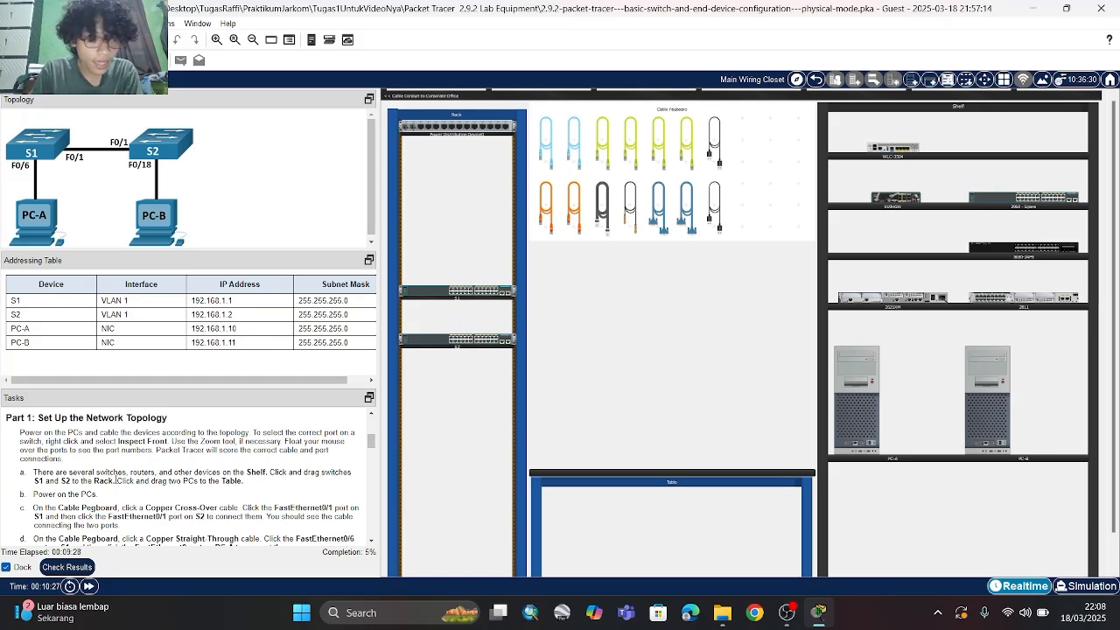
Move PC-A and PC-B from the shelf onto the table
scroll(114, 479, down, 1)
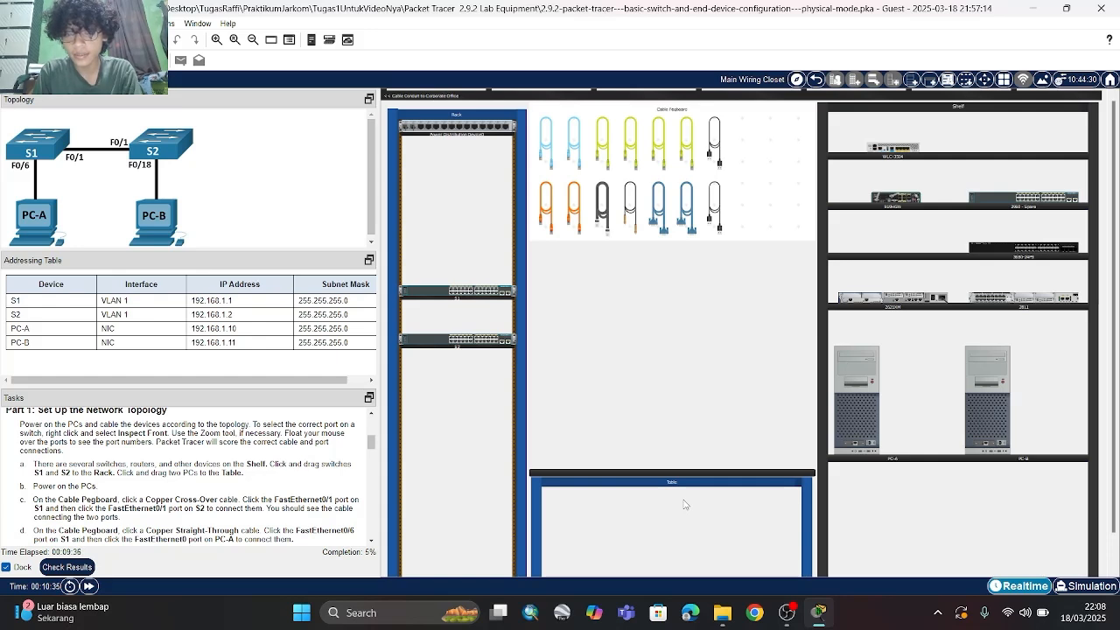
scroll(684, 504, up, 2)
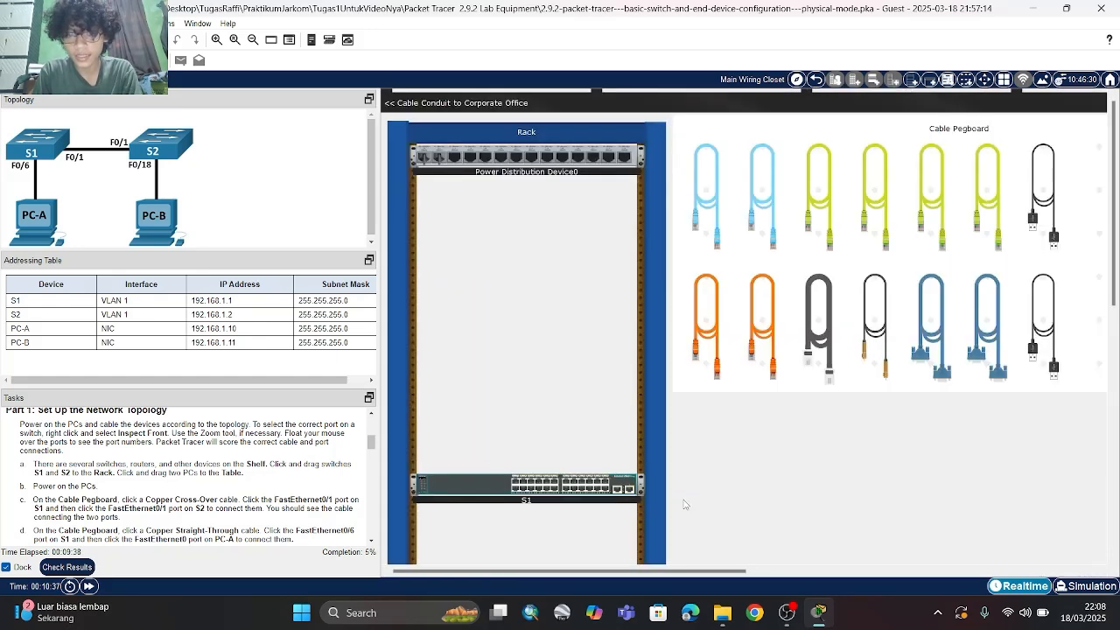
scroll(684, 504, down, 2)
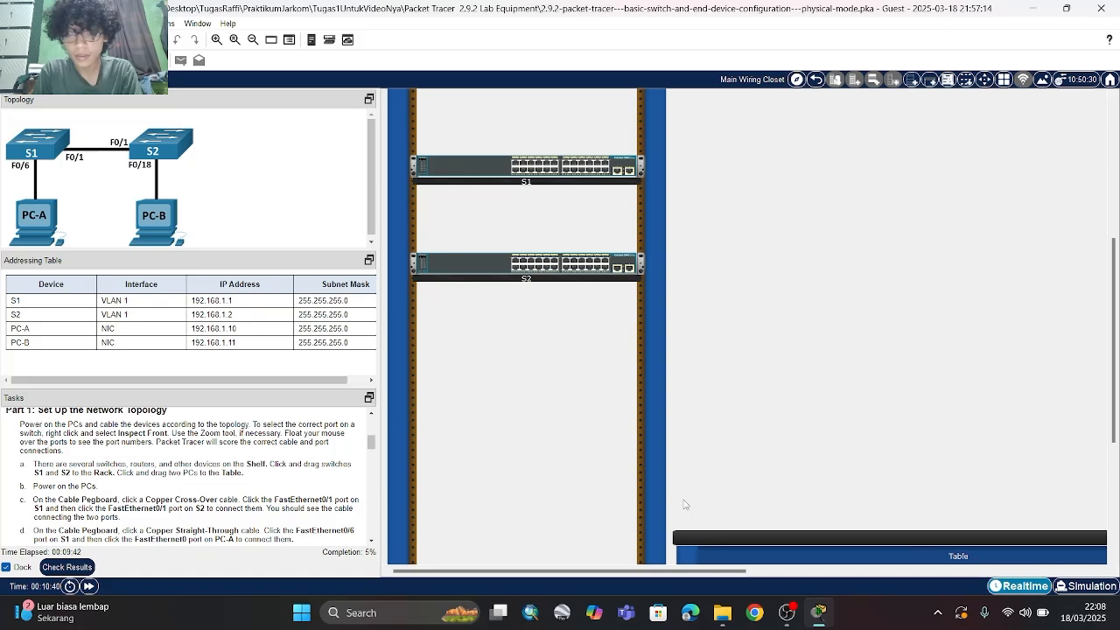
scroll(684, 504, down, 2)
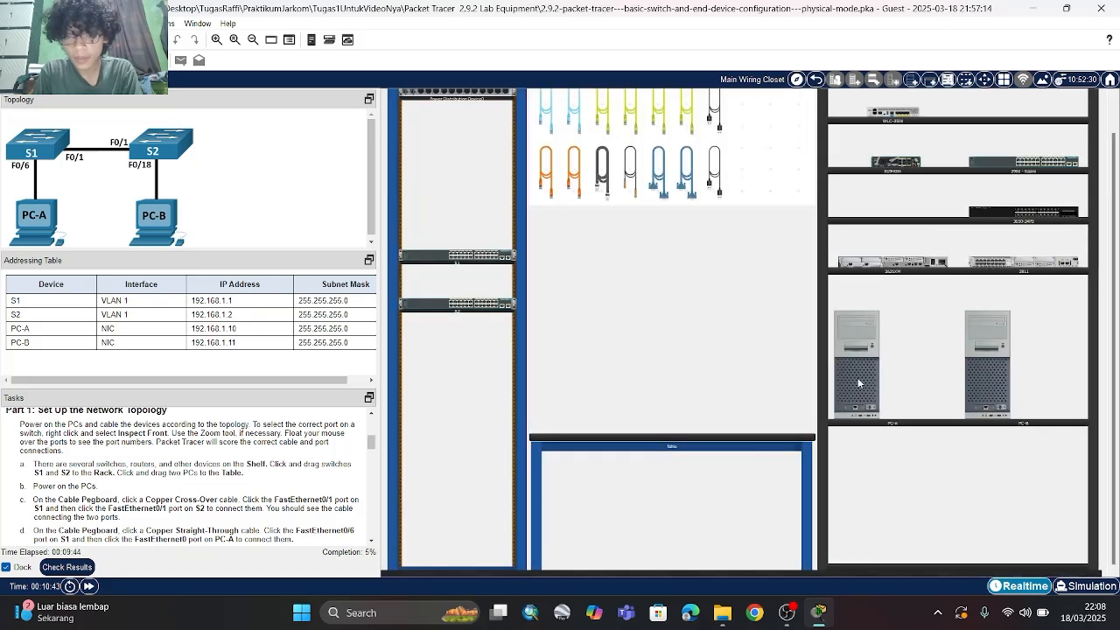
drag(858, 382, 631, 392)
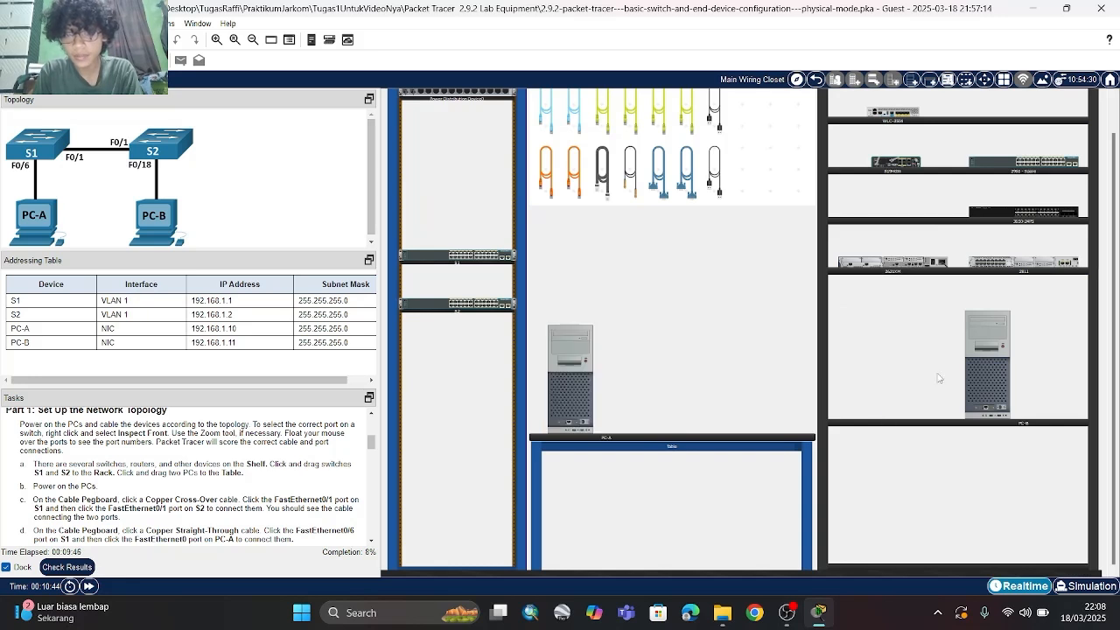
drag(979, 378, 750, 395)
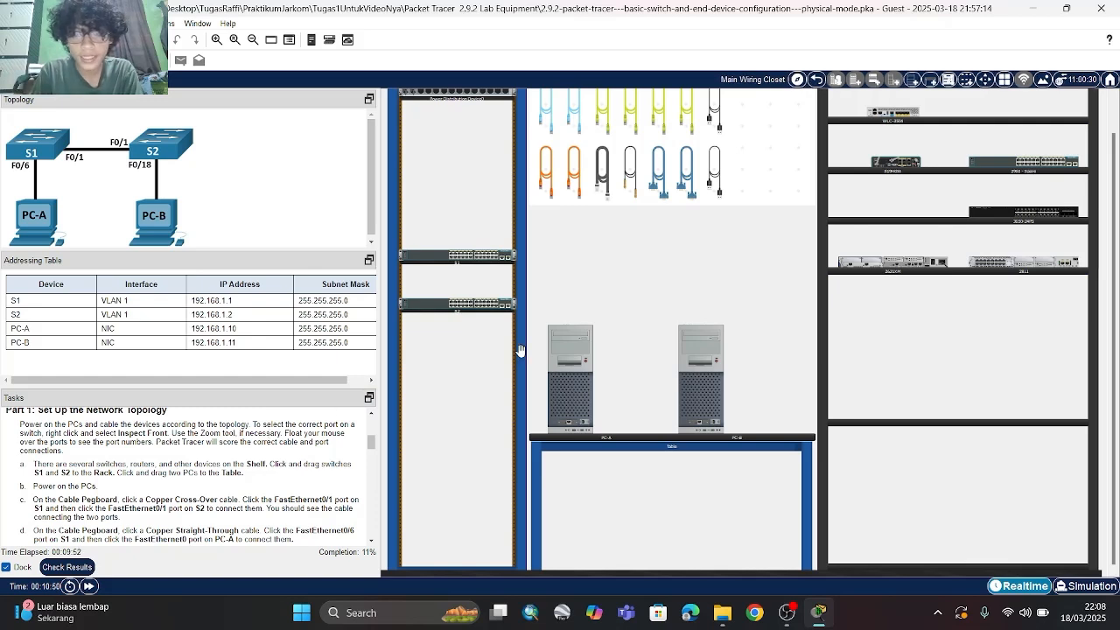
Power on PC-A and PC-B on the table
scroll(521, 354, up, 2)
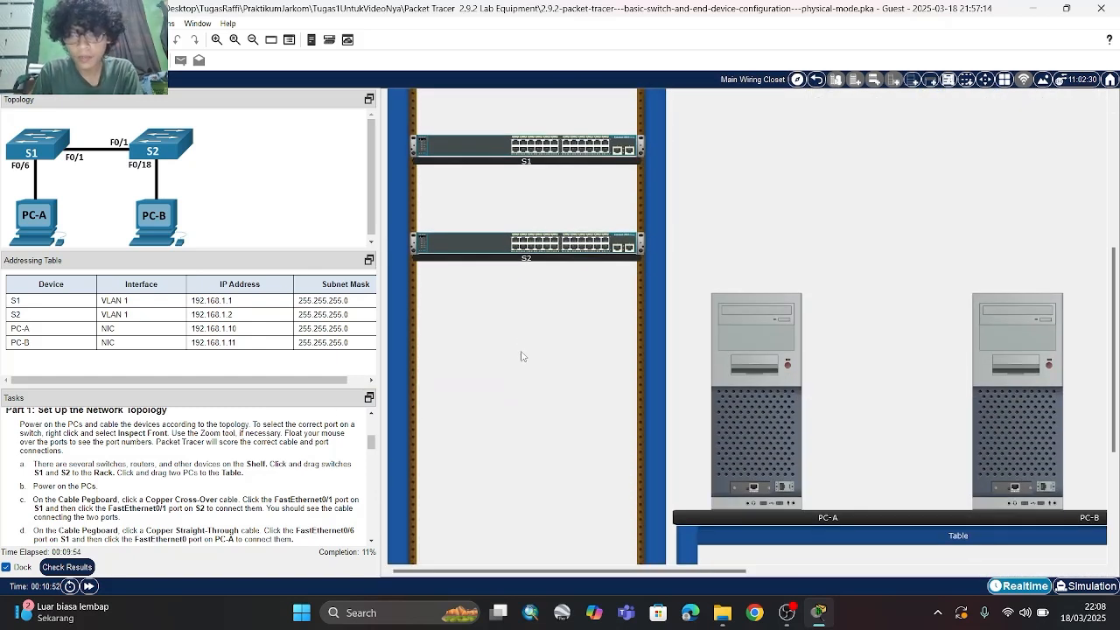
scroll(521, 356, down, 2)
click(788, 315)
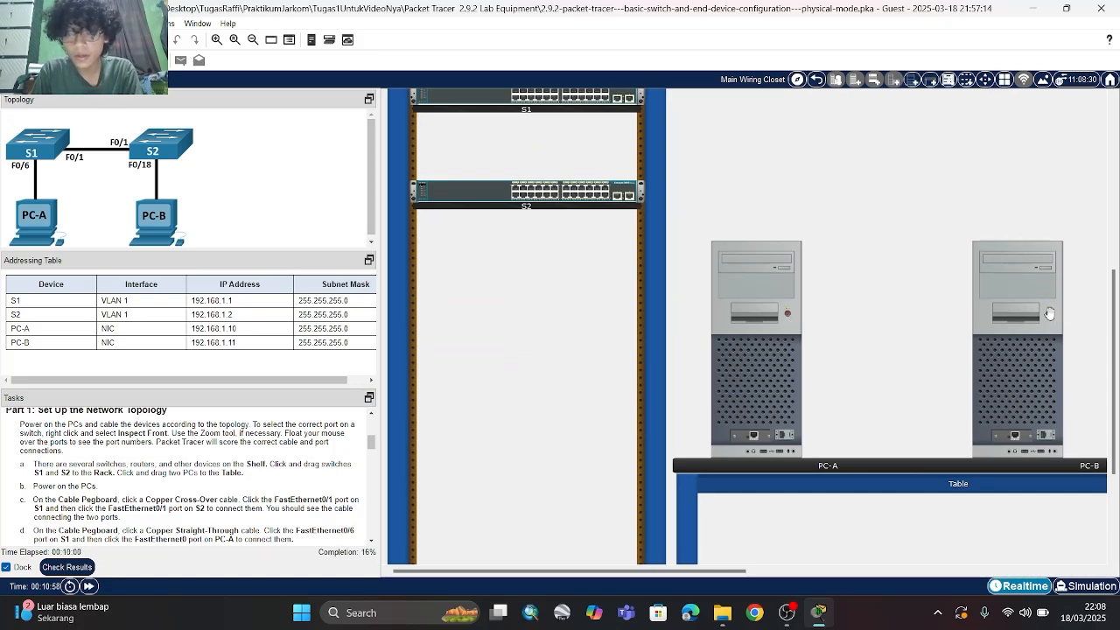
scroll(1050, 313, down, 3)
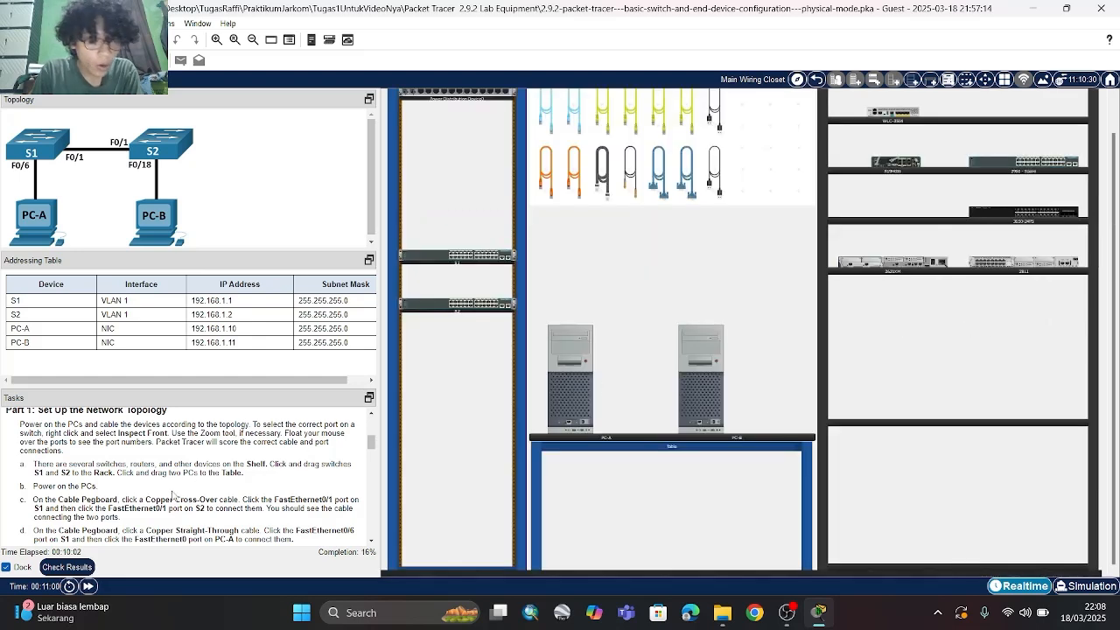
Connect FastEthernet0/1 on S1 to FastEthernet0/1 on S2 with a Copper Cross-Over cable from the pegboard
scroll(173, 496, down, 1)
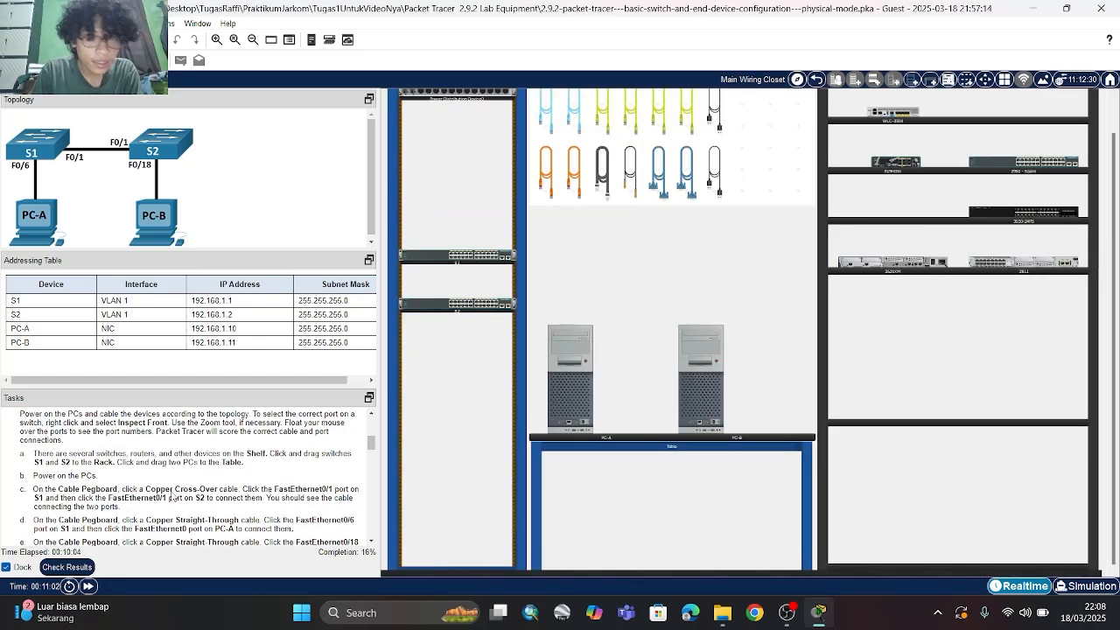
scroll(552, 217, up, 1)
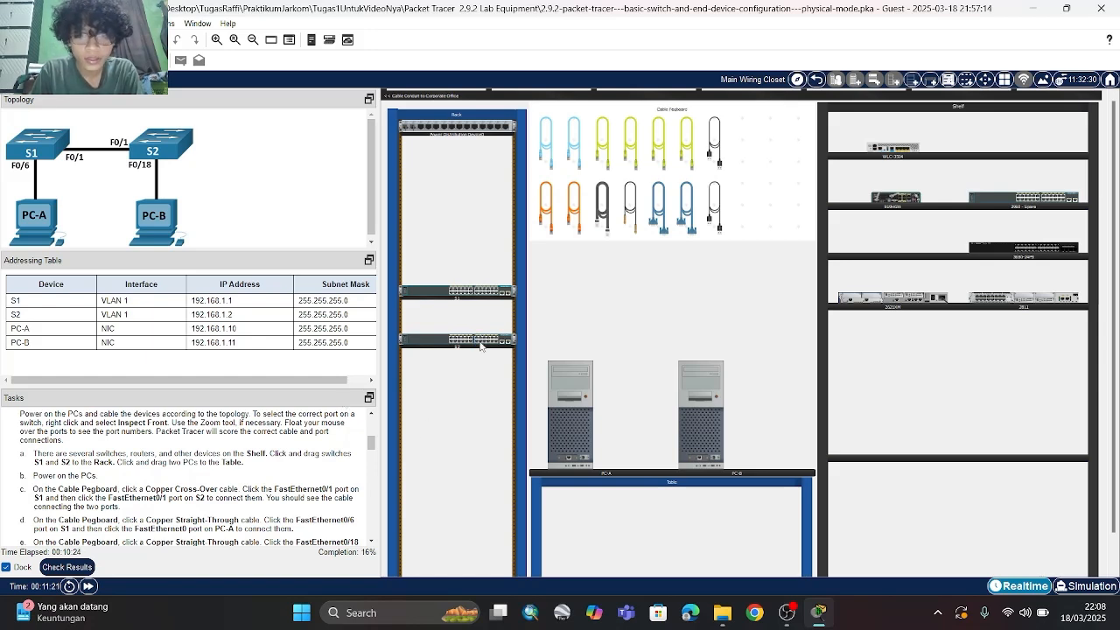
scroll(480, 346, up, 3)
scroll(480, 346, down, 3)
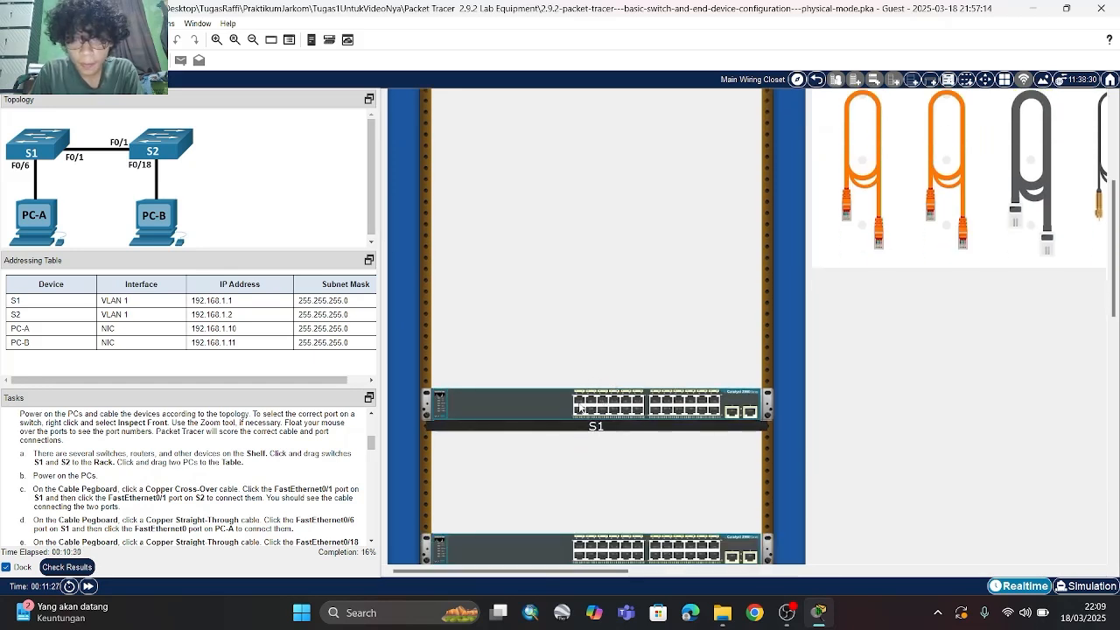
mouse_move(581, 404)
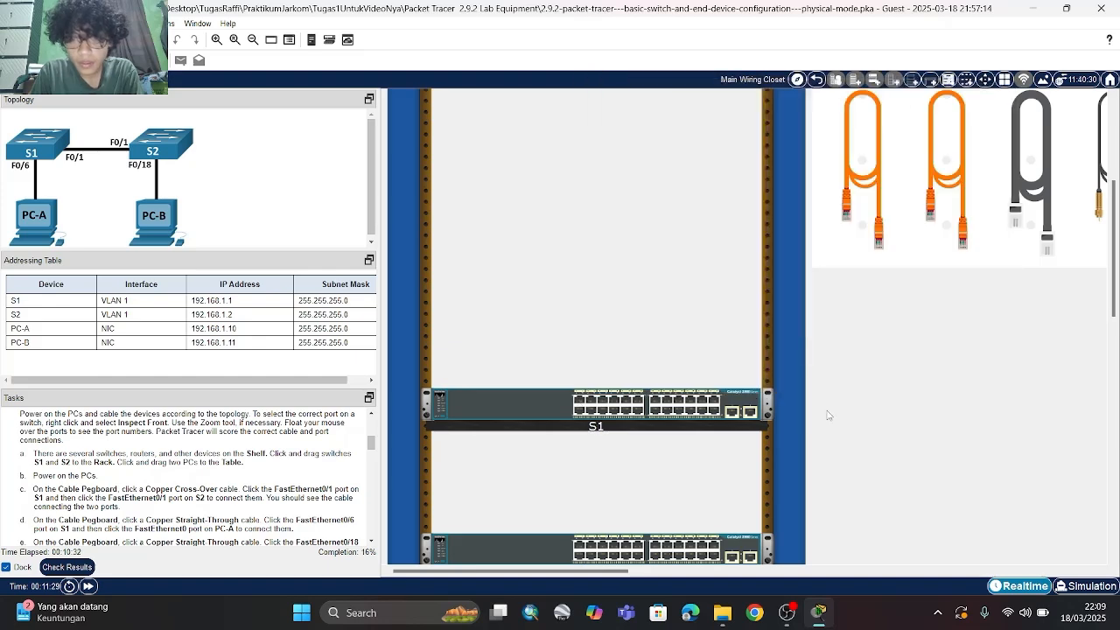
click(867, 183)
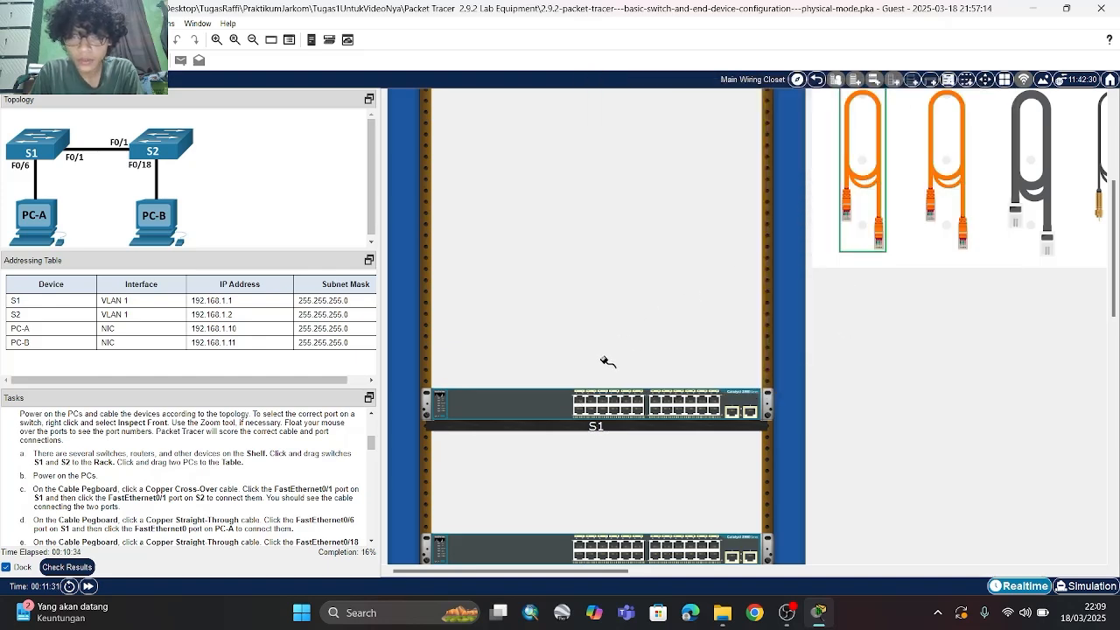
click(579, 402)
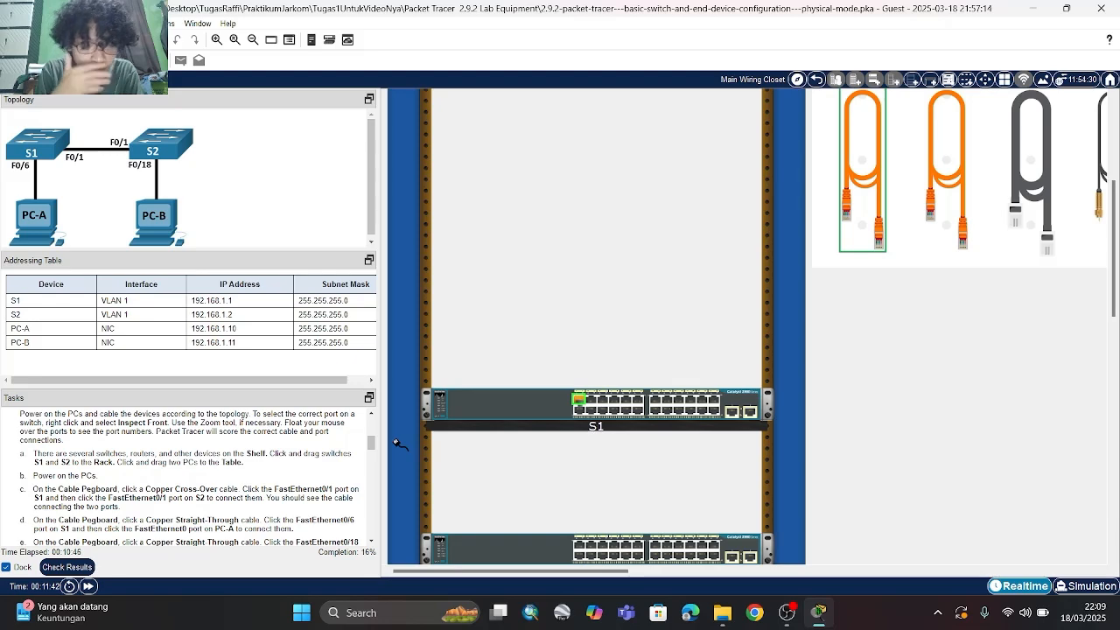
scroll(600, 435, down, 3)
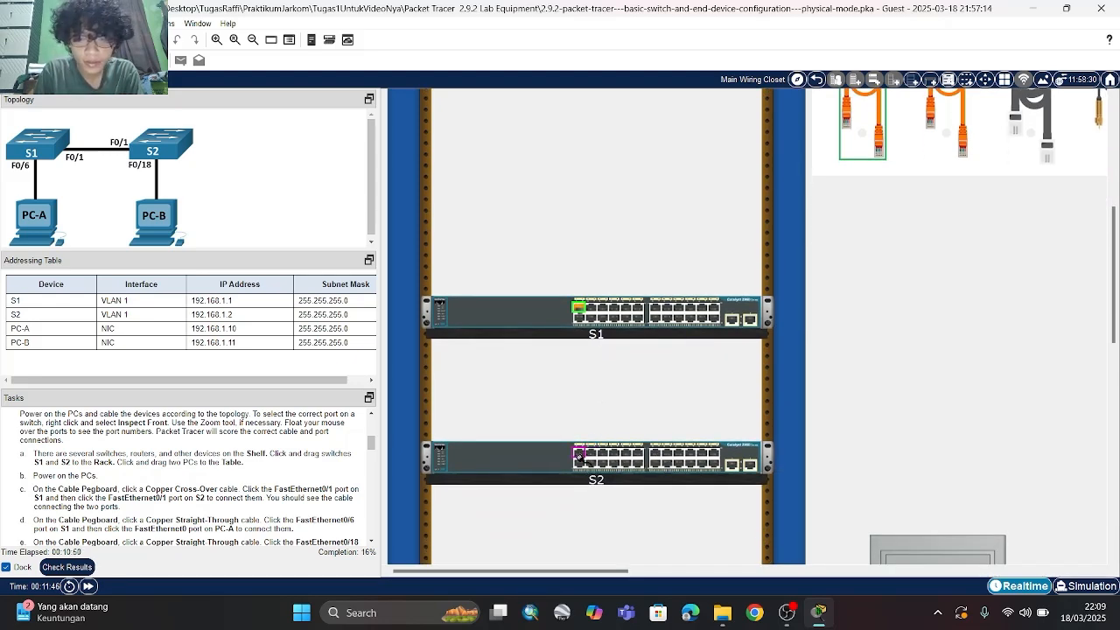
click(580, 456)
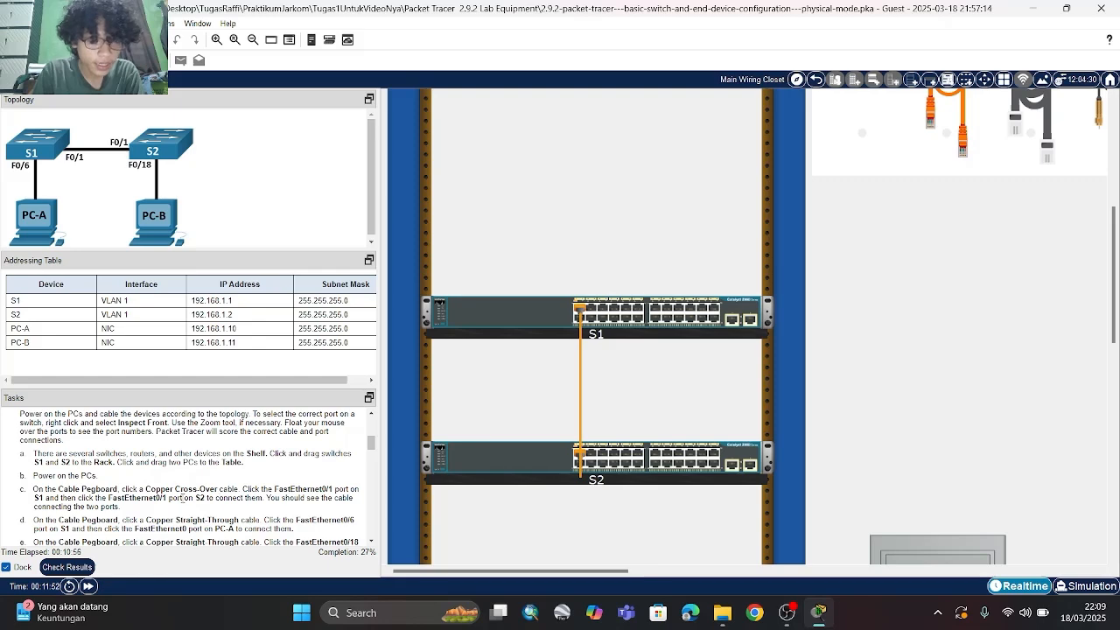
Connect FastEthernet0/6 on S1 to FastEthernet0 on PC-A with a Copper Straight-Through cable from the pegboard
scroll(182, 498, down, 2)
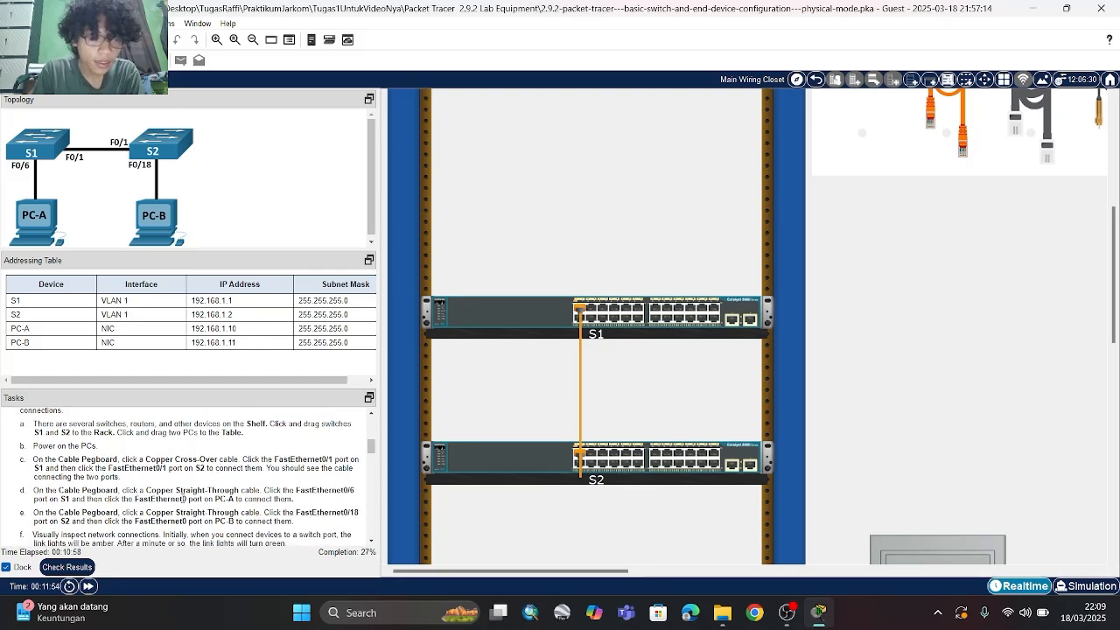
scroll(182, 476, down, 2)
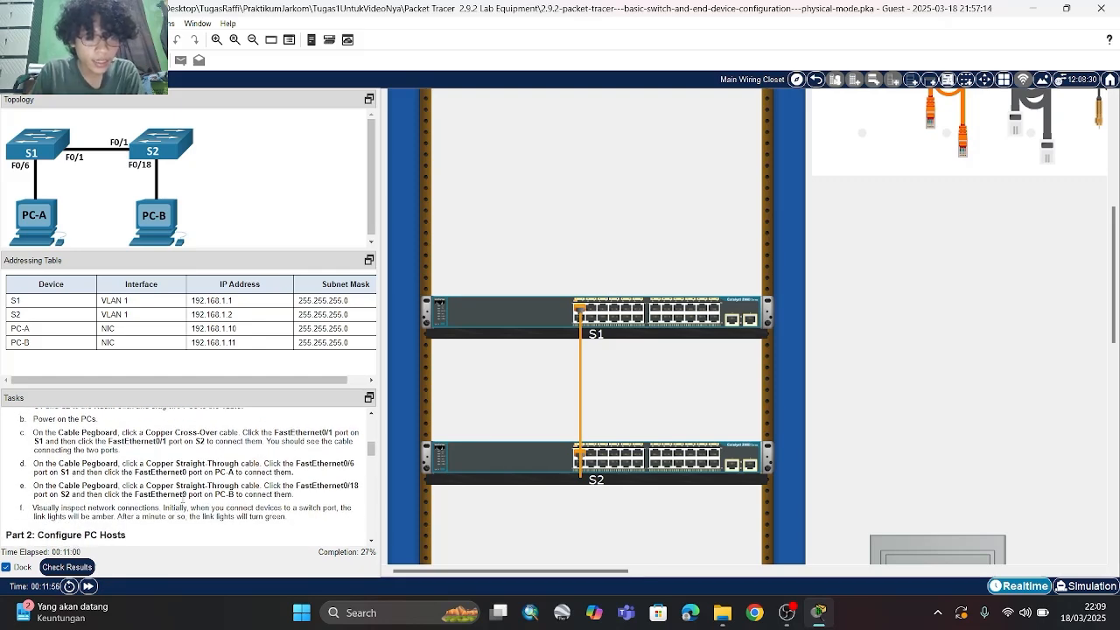
scroll(847, 158, right, 3)
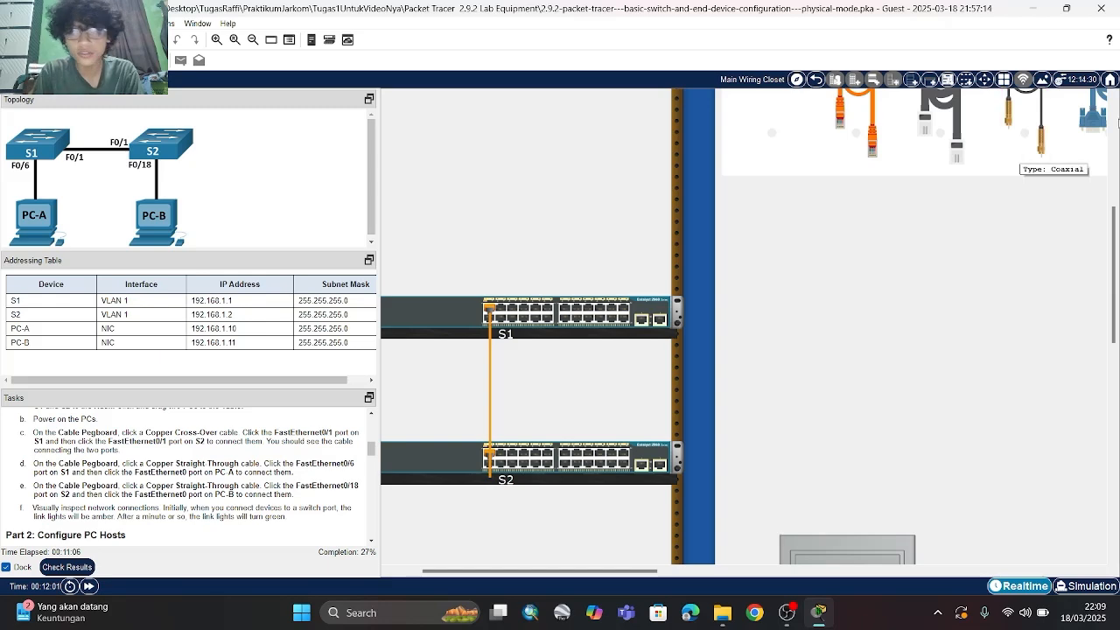
scroll(988, 210, up, 3)
scroll(962, 247, right, 3)
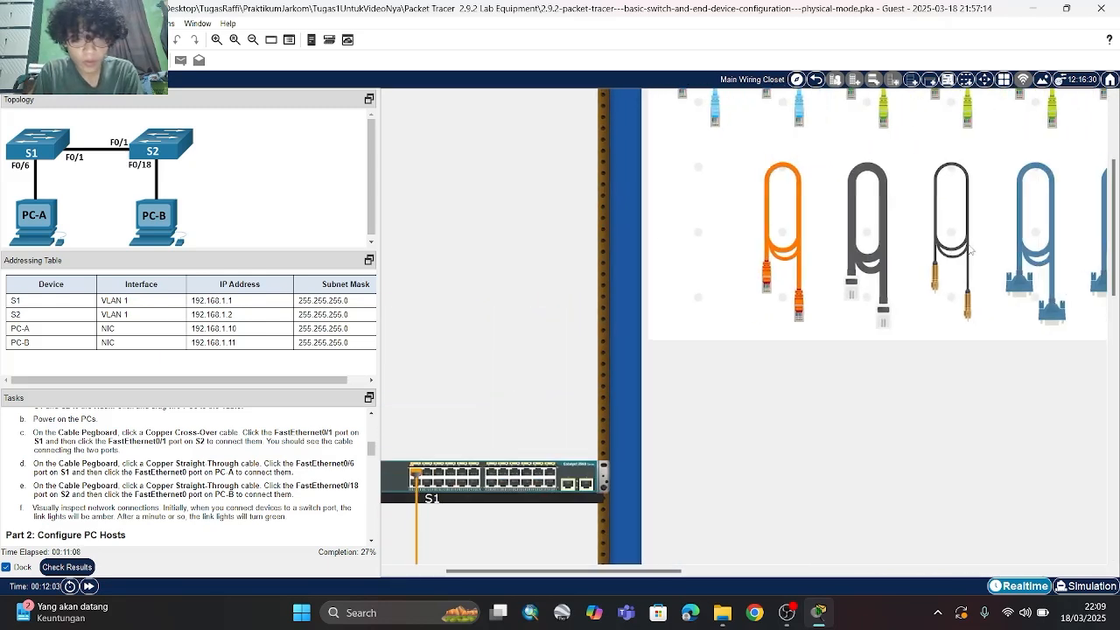
scroll(958, 245, up, 3)
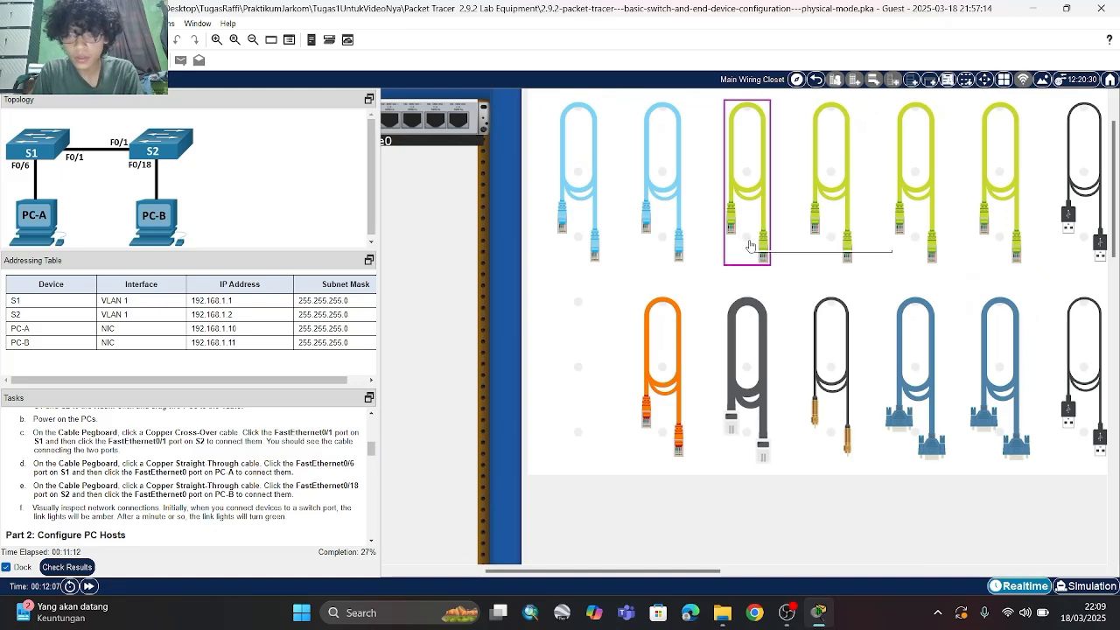
click(749, 243)
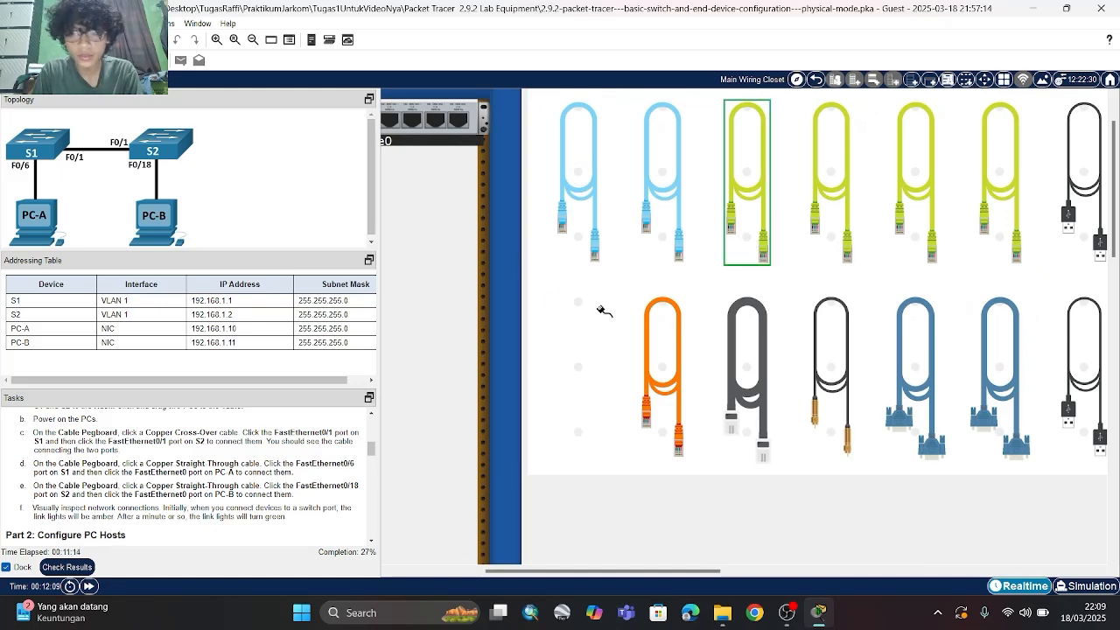
scroll(519, 371, left, 2)
scroll(519, 371, down, 3)
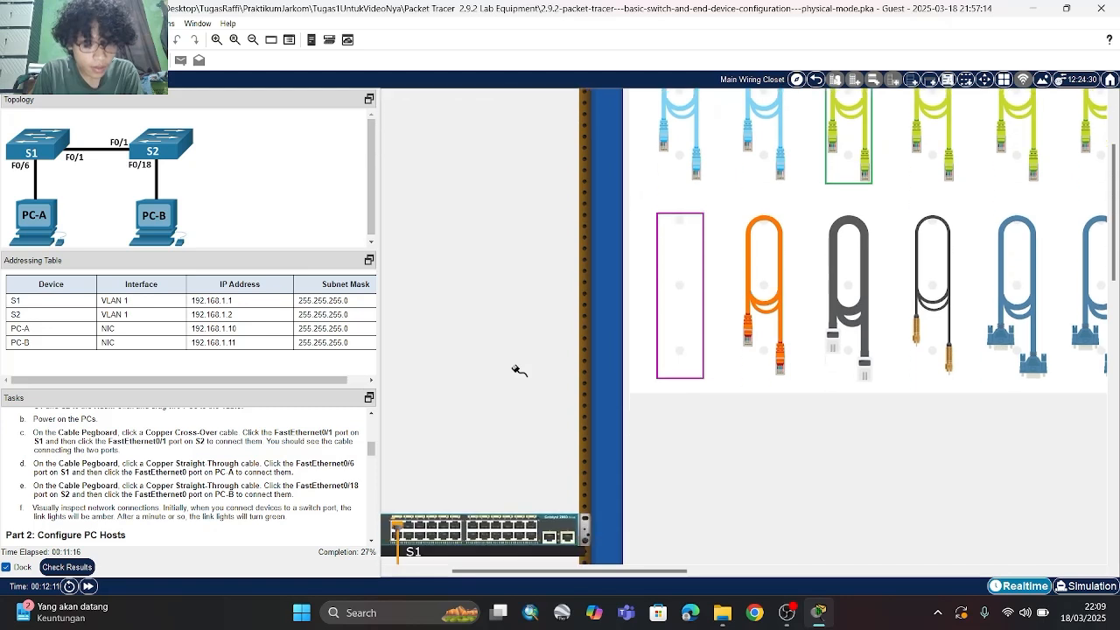
scroll(519, 371, down, 1)
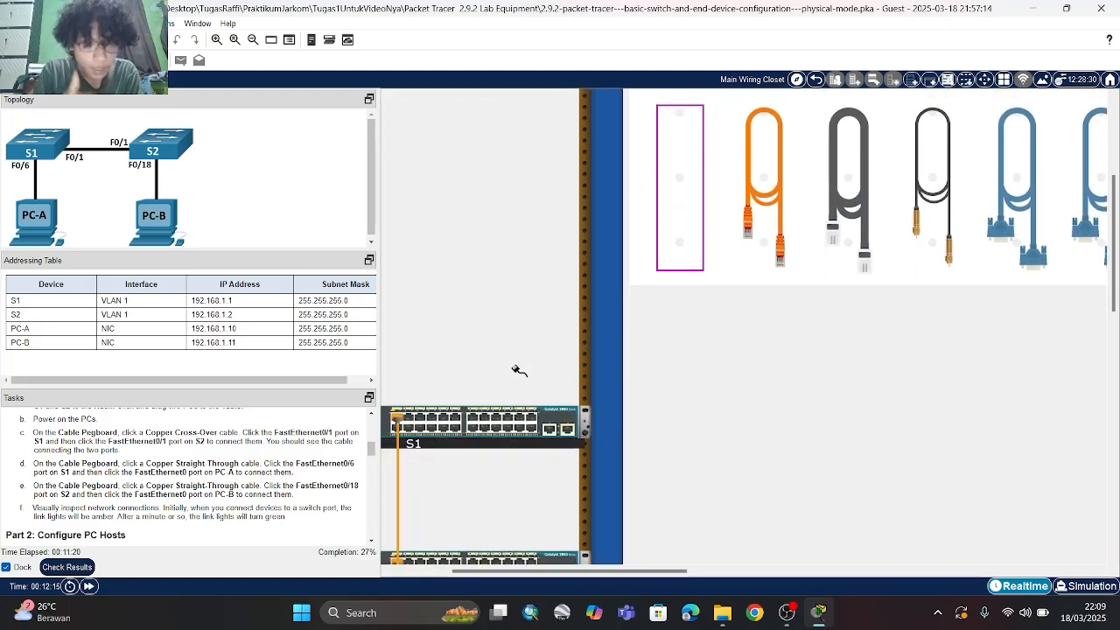
scroll(519, 371, down, 3)
scroll(517, 369, left, 2)
scroll(517, 369, left, 1)
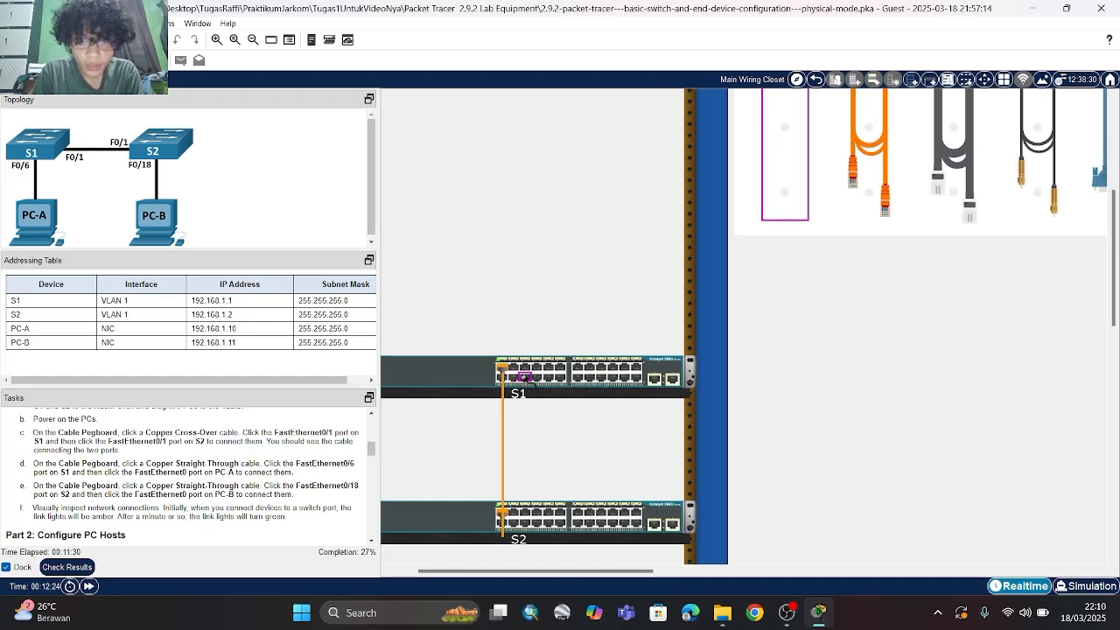
click(525, 378)
scroll(604, 455, right, 5)
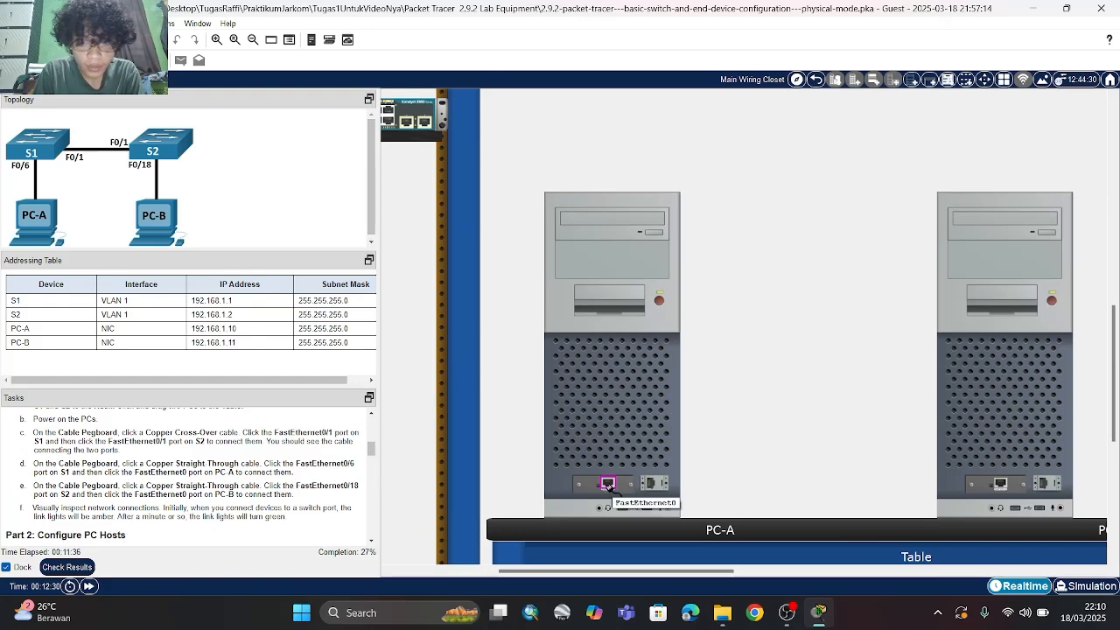
click(608, 484)
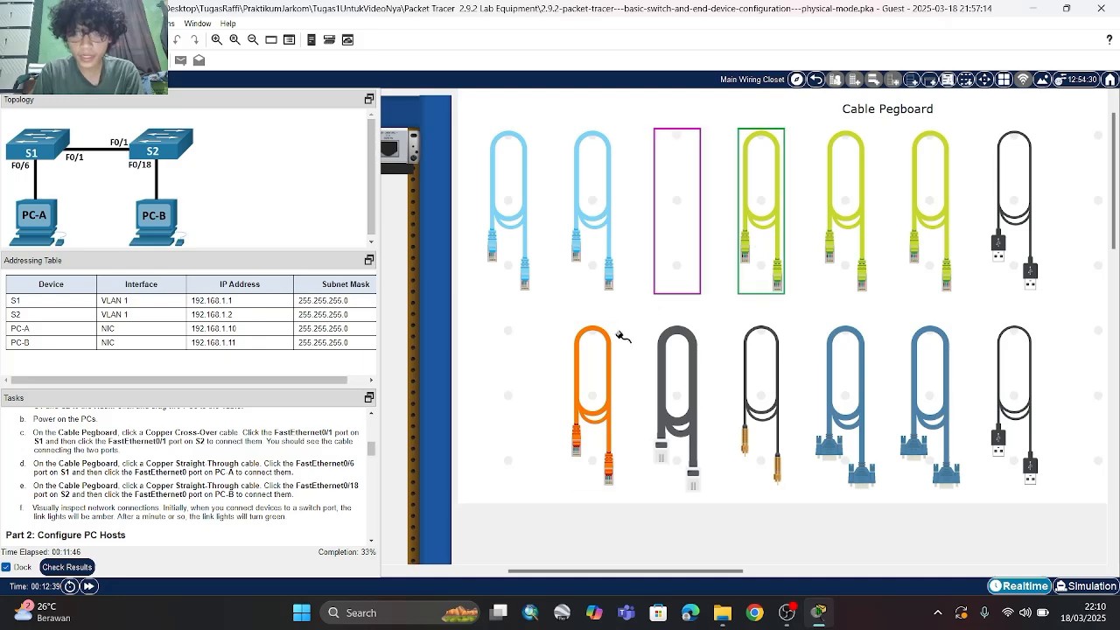
Connect FastEthernet0/18 on S2 to FastEthernet0 on PC-B with a Copper Straight-Through cable from the pegboard
click(595, 348)
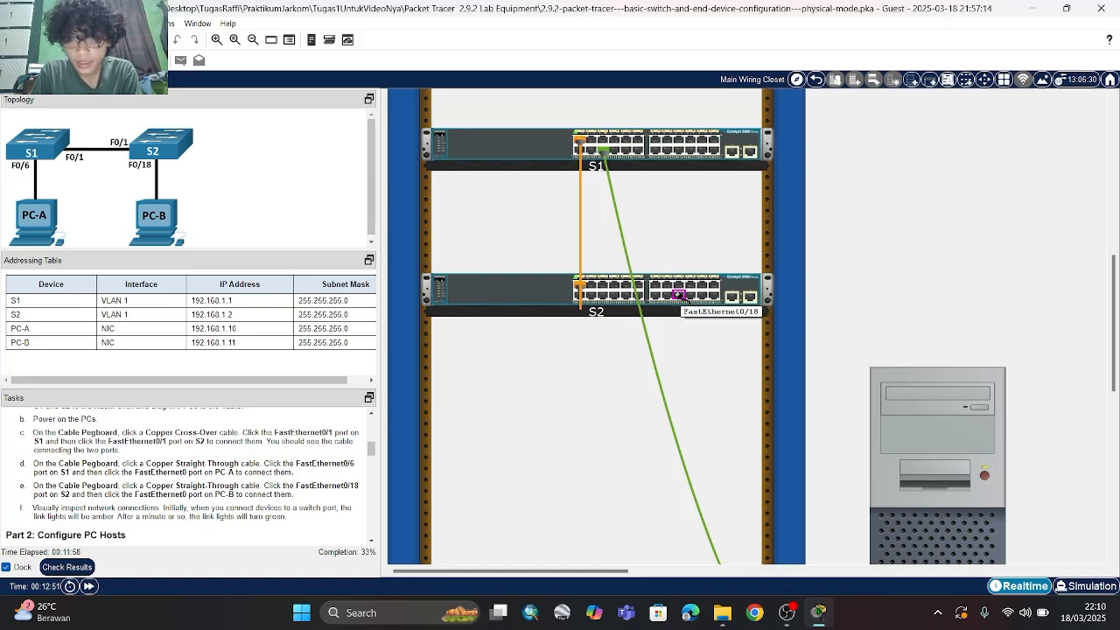
click(678, 295)
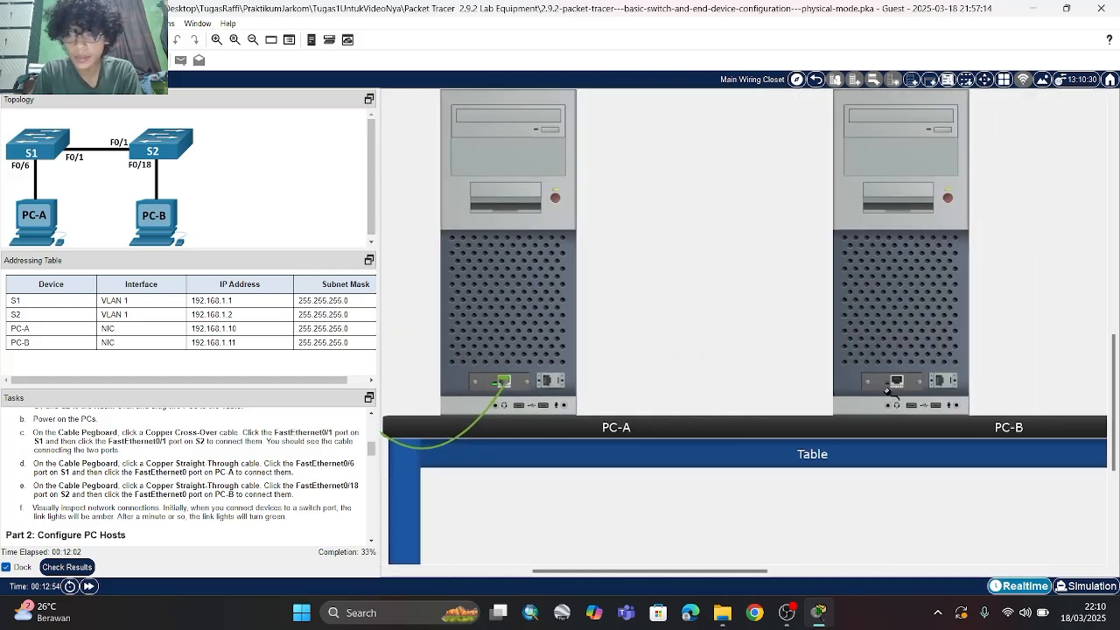
click(896, 383)
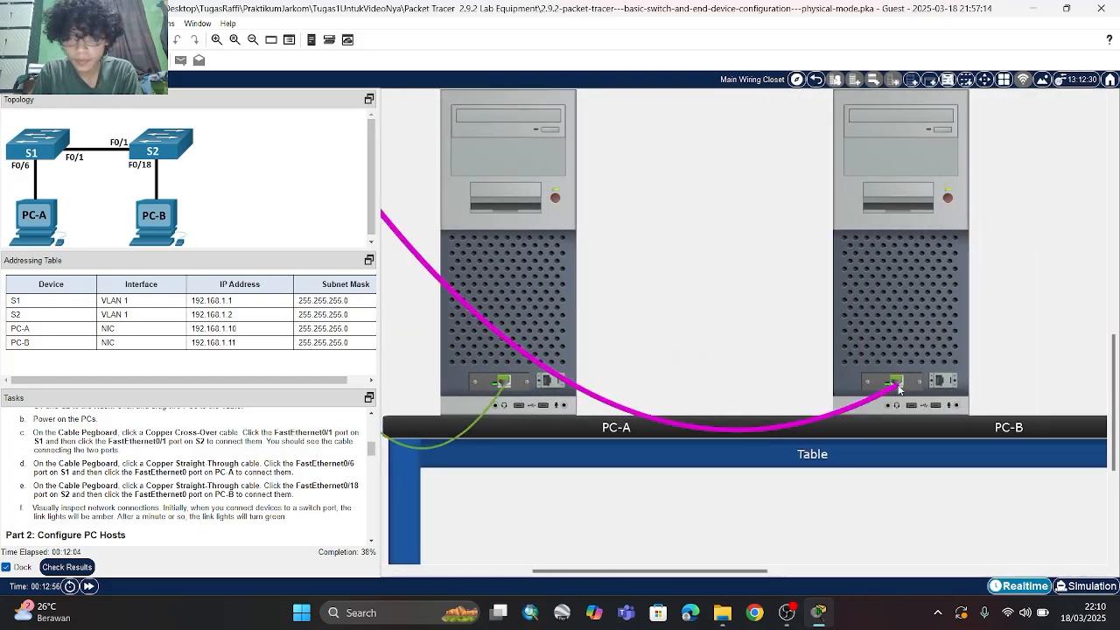
Inspect the cable connections and port link lights on switches S1 and S2 in the rack
scroll(222, 483, down, 2)
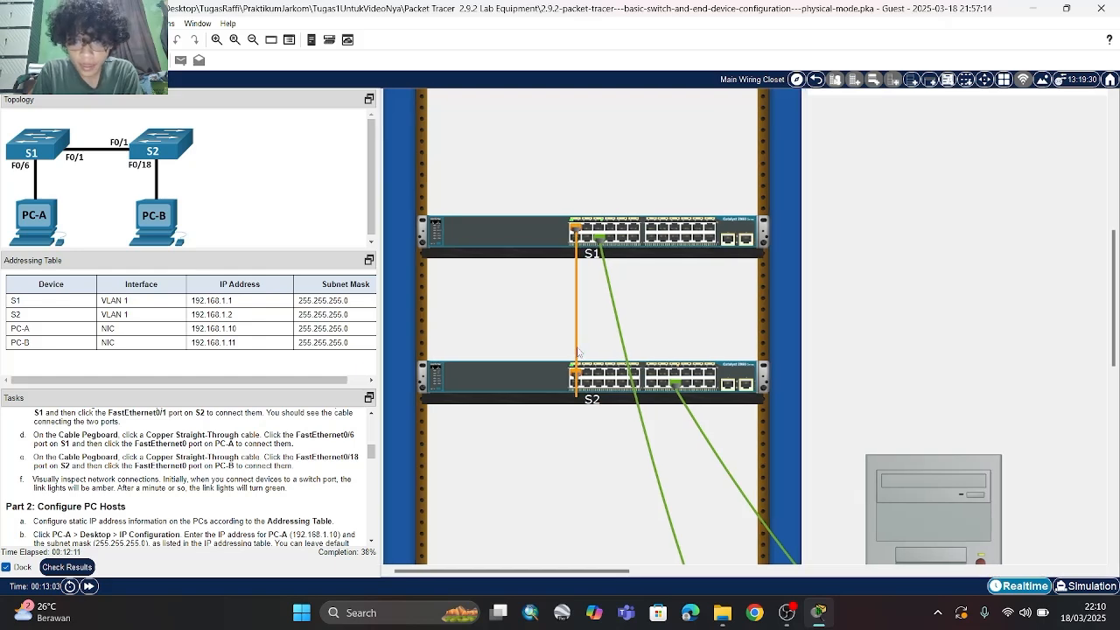
scroll(578, 351, up, 3)
scroll(577, 352, down, 5)
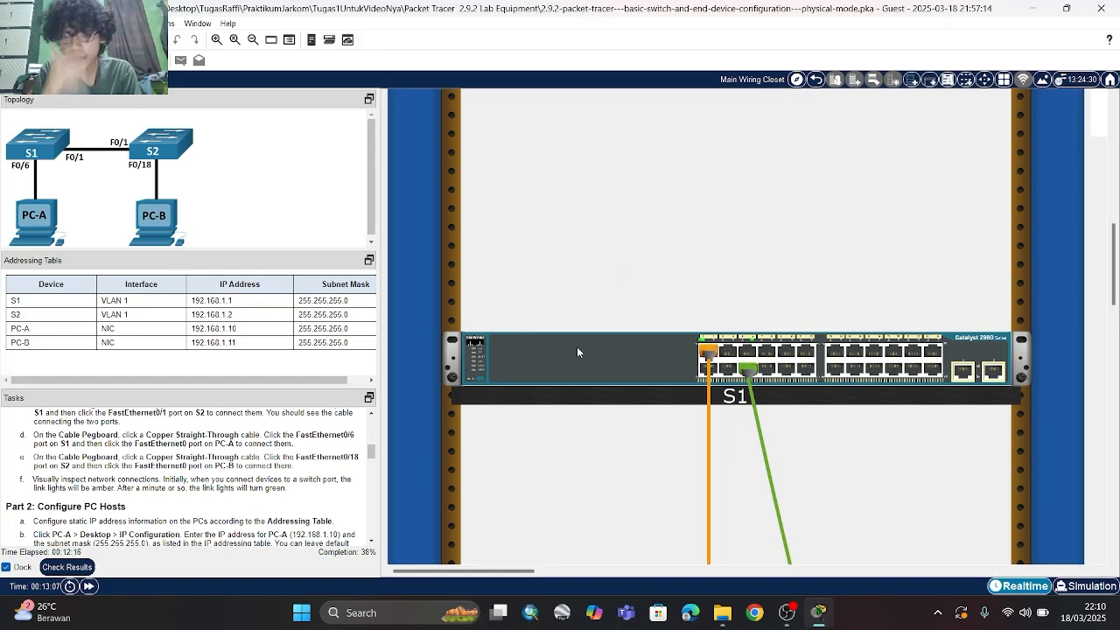
scroll(576, 348, down, 3)
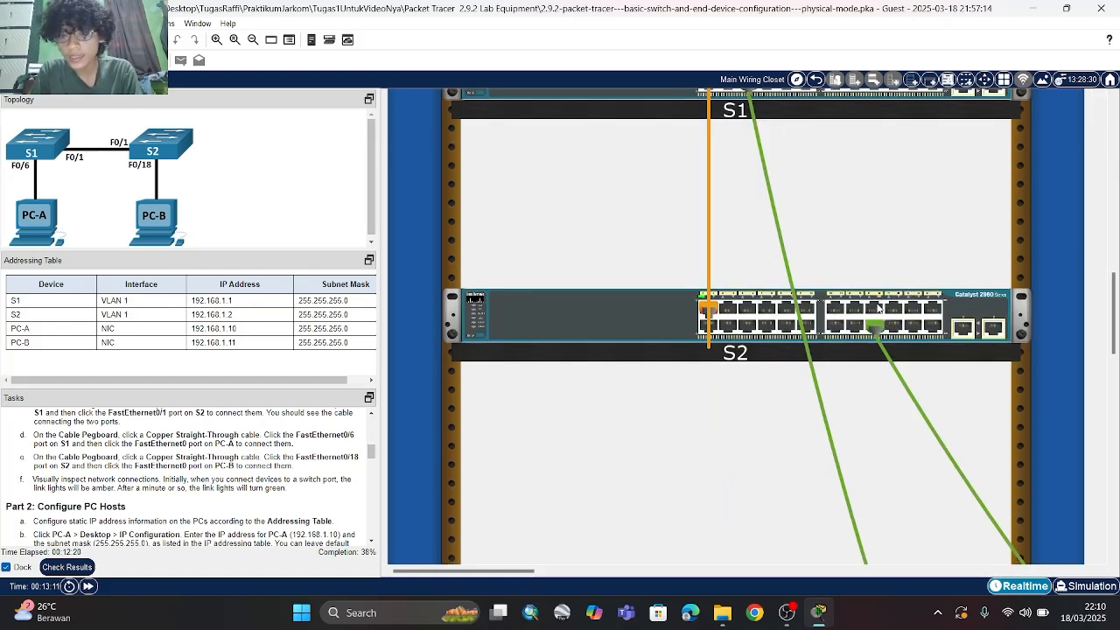
mouse_move(878, 306)
scroll(840, 236, up, 3)
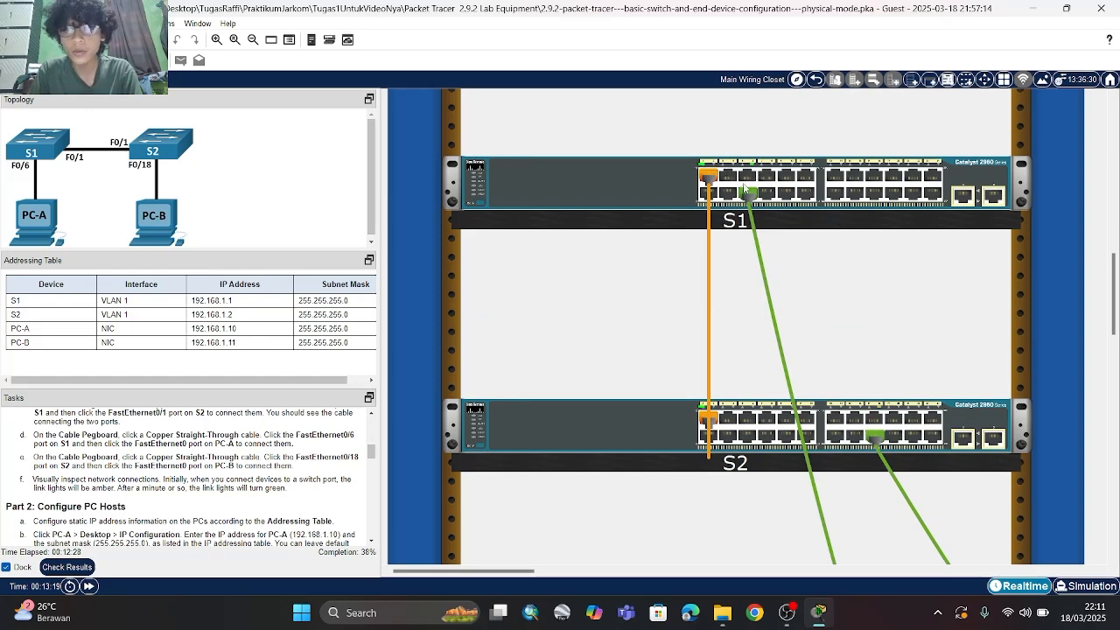
mouse_move(744, 179)
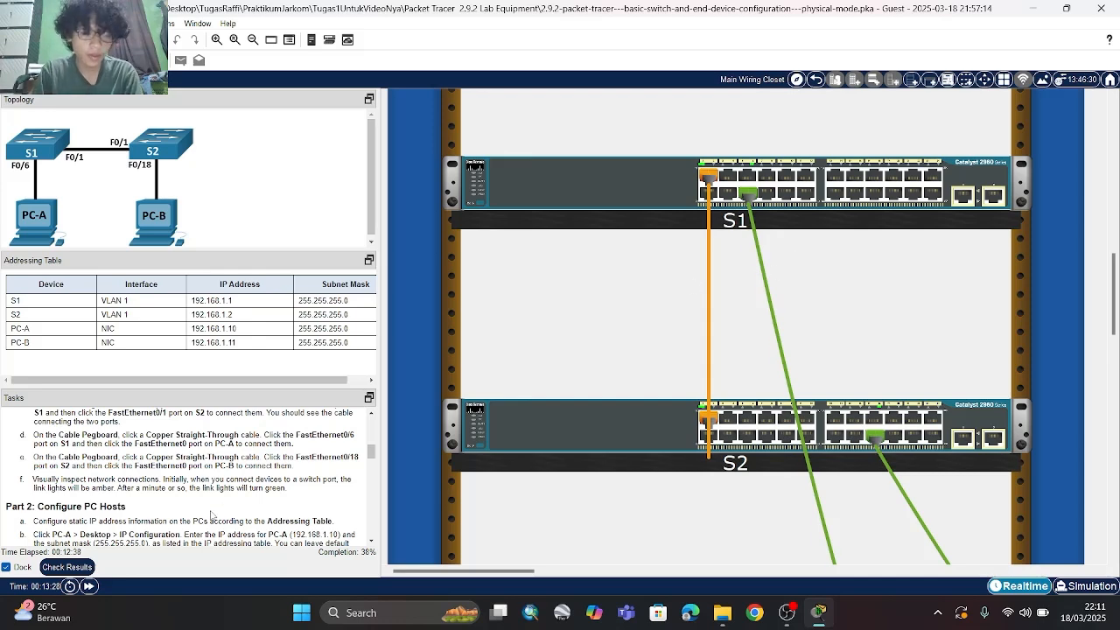
Give PC-A the static IPv4 address 192.168.1.10 with subnet mask 255.255.255.0 in IP Configuration, and close its window
scroll(210, 515, down, 1)
scroll(211, 514, down, 1)
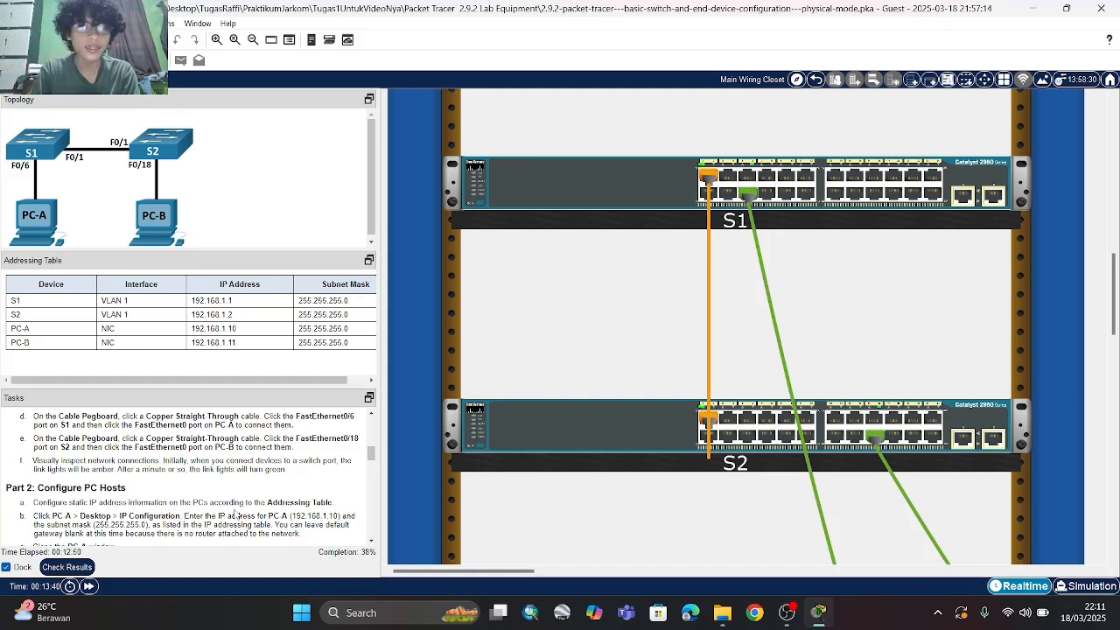
scroll(585, 309, right, 10)
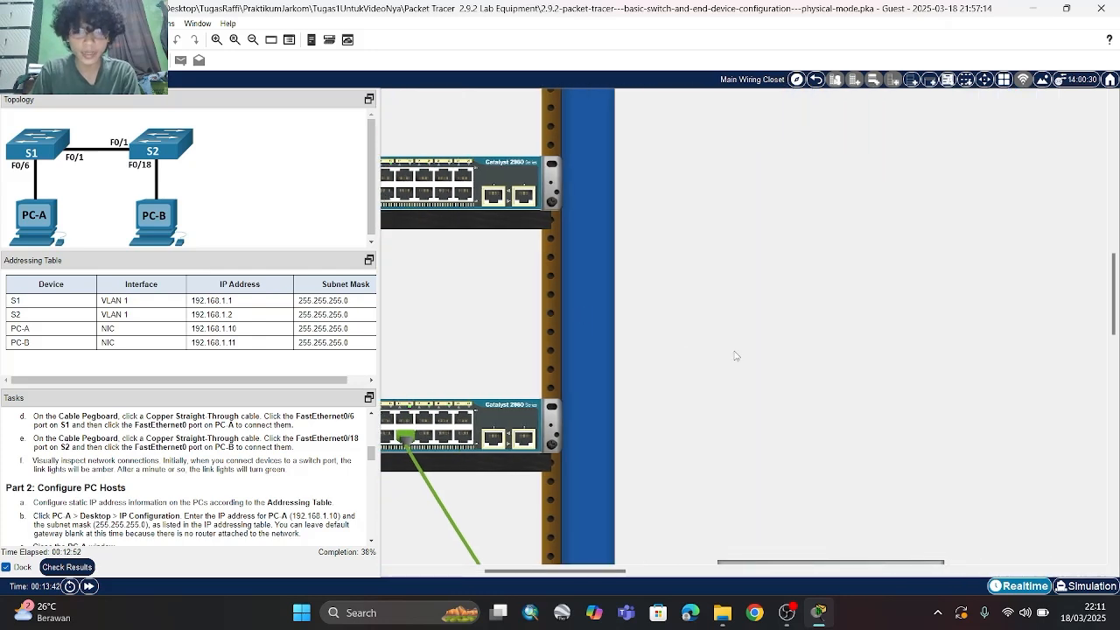
scroll(735, 356, right, 3)
scroll(118, 515, down, 1)
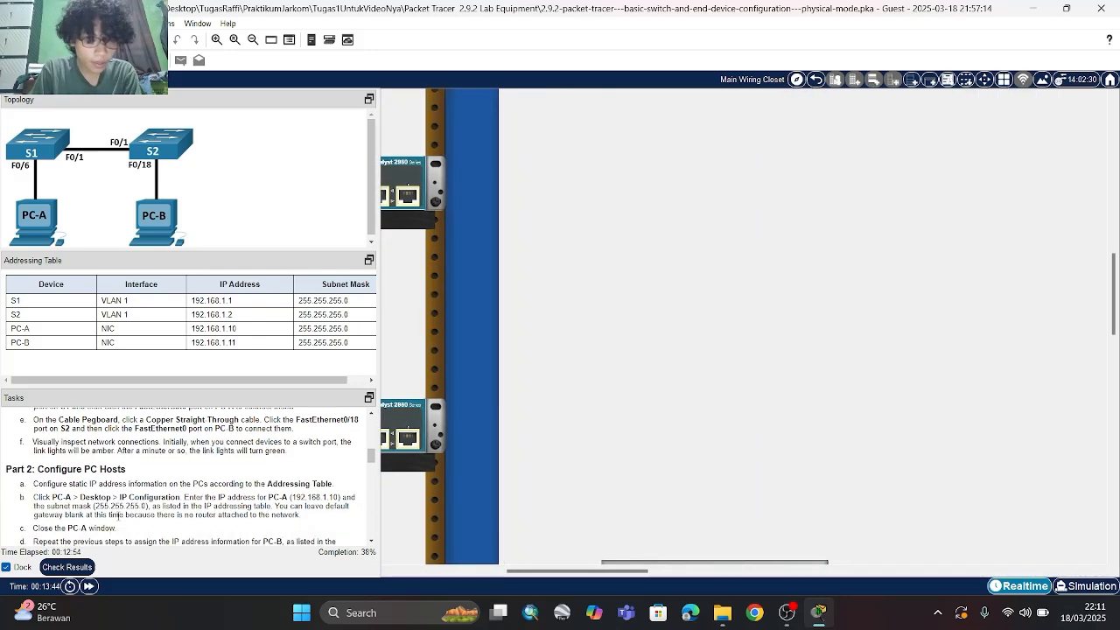
scroll(619, 366, down, 4)
scroll(619, 367, down, 5)
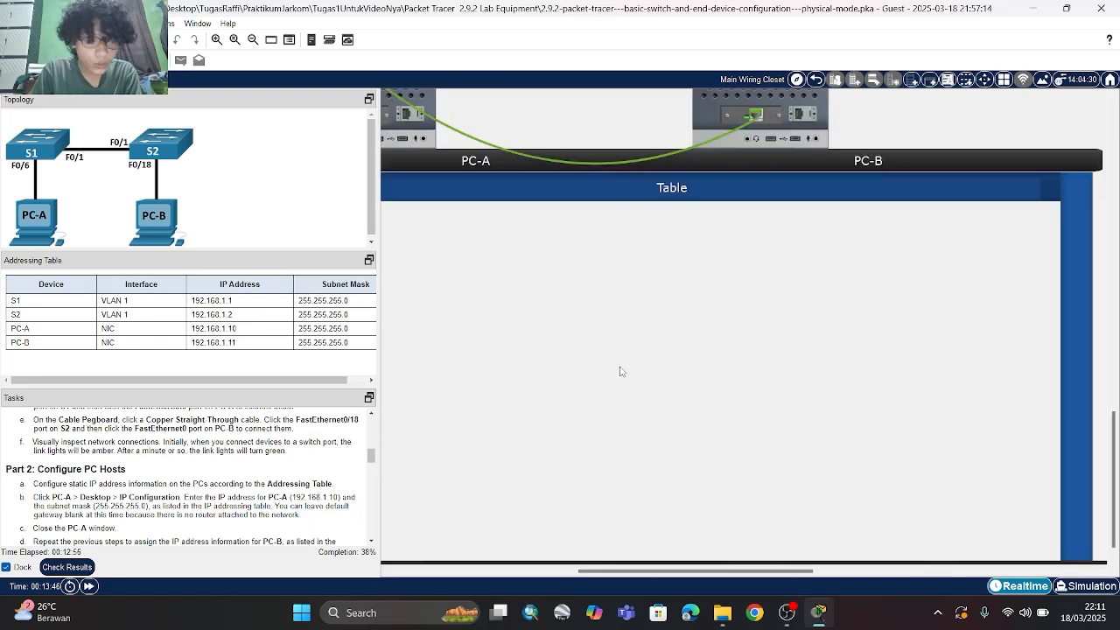
scroll(620, 371, down, 2)
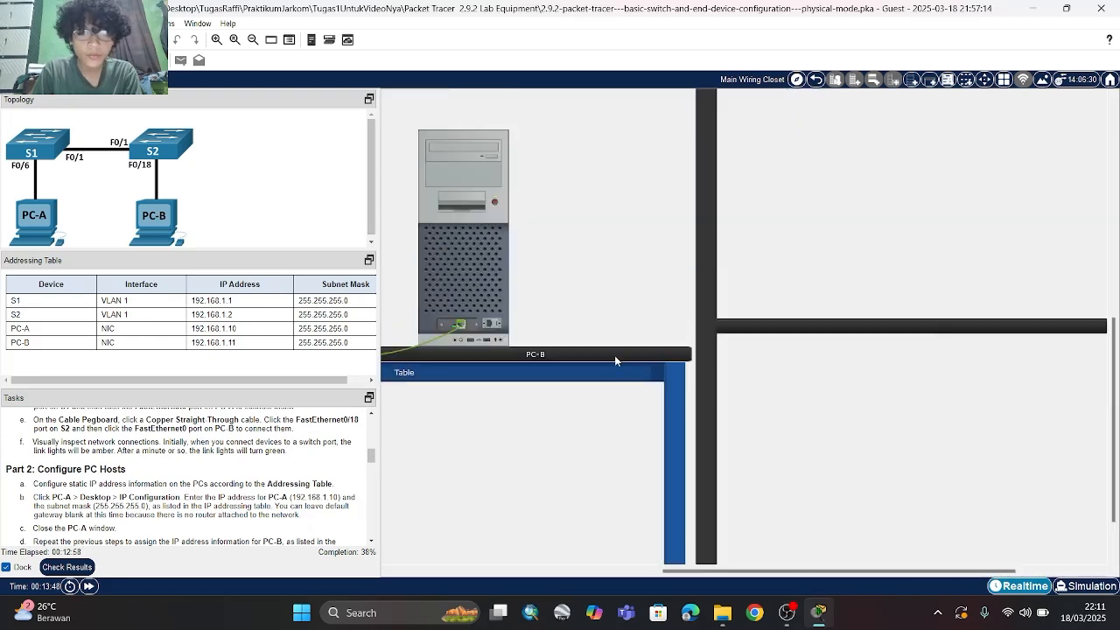
scroll(614, 355, left, 5)
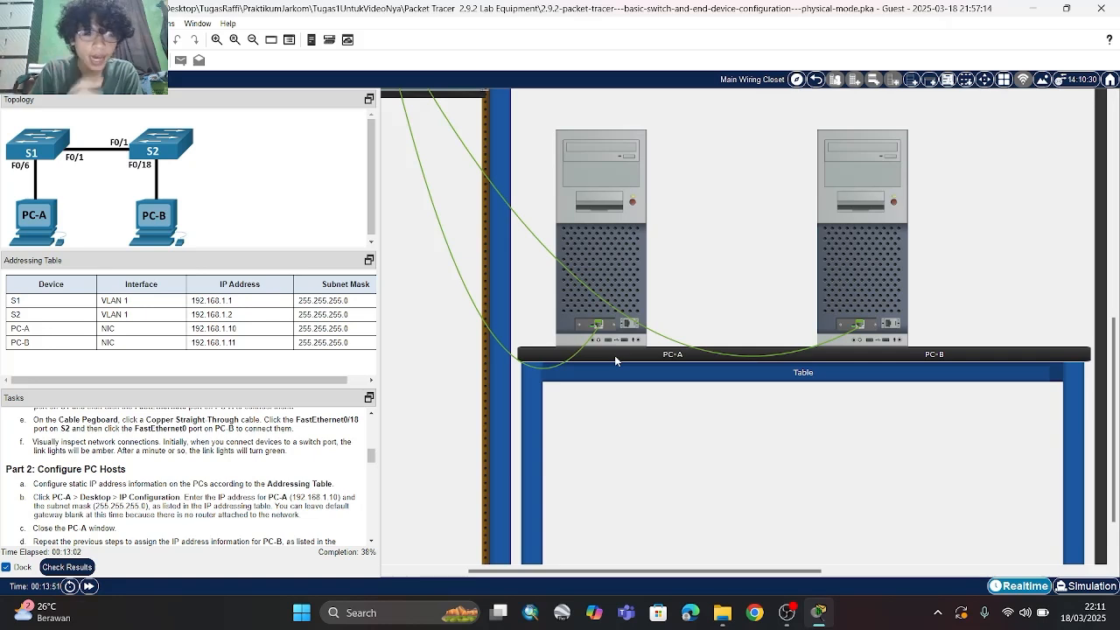
mouse_move(626, 248)
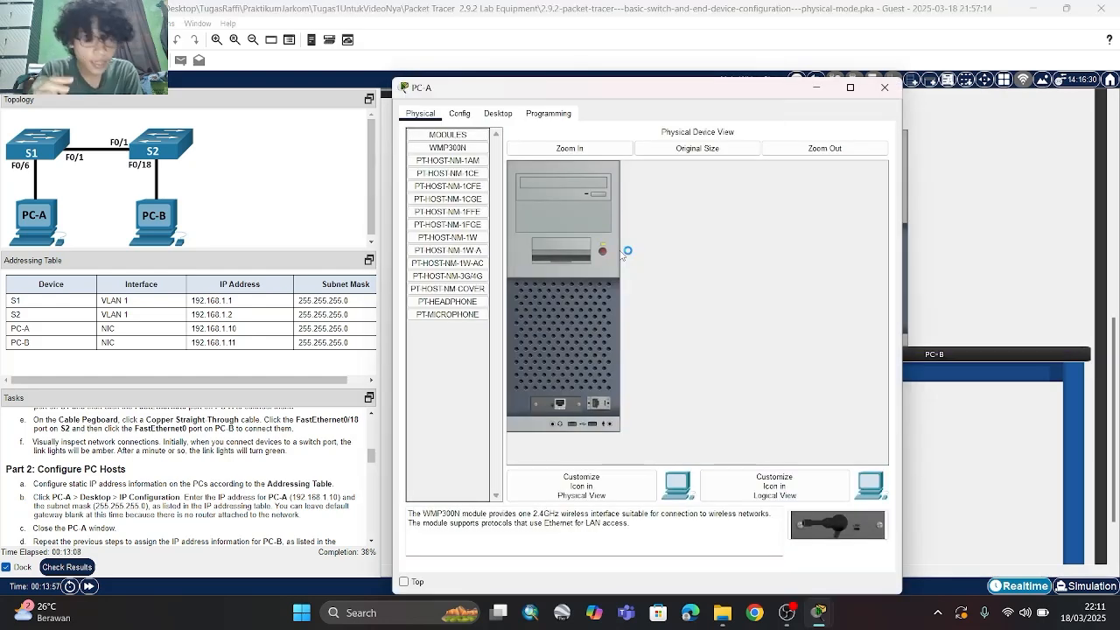
click(496, 113)
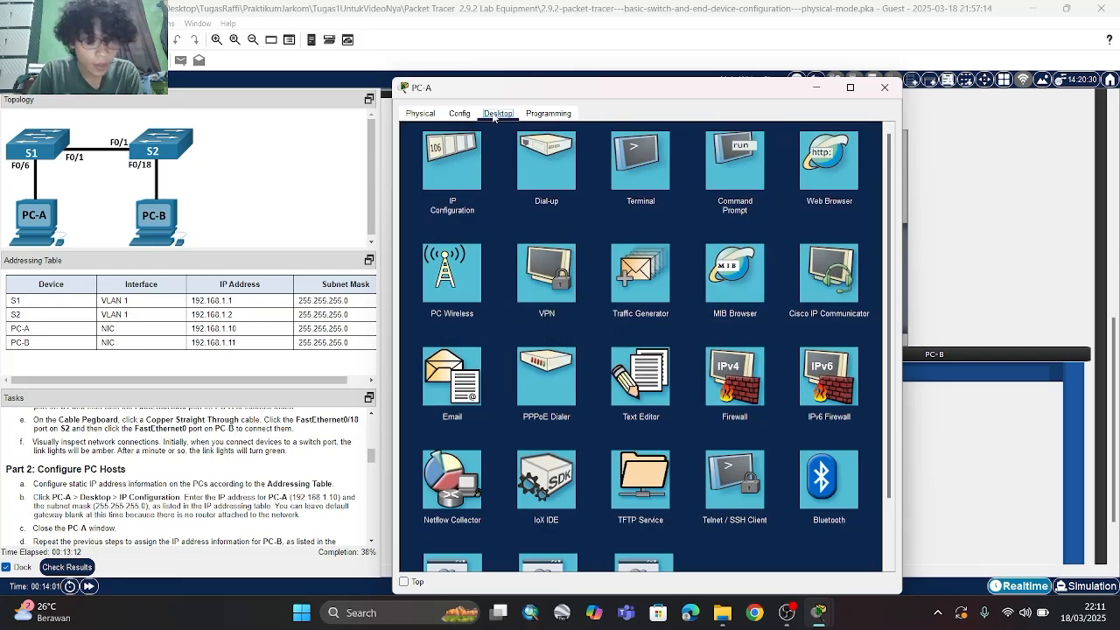
click(456, 167)
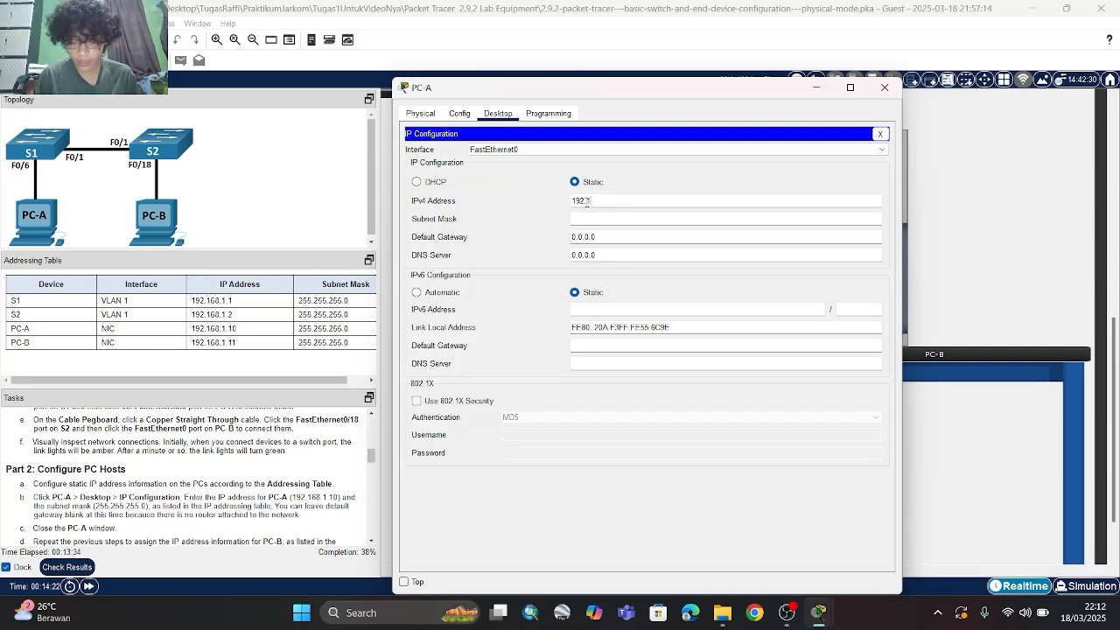
text(8.1.10)
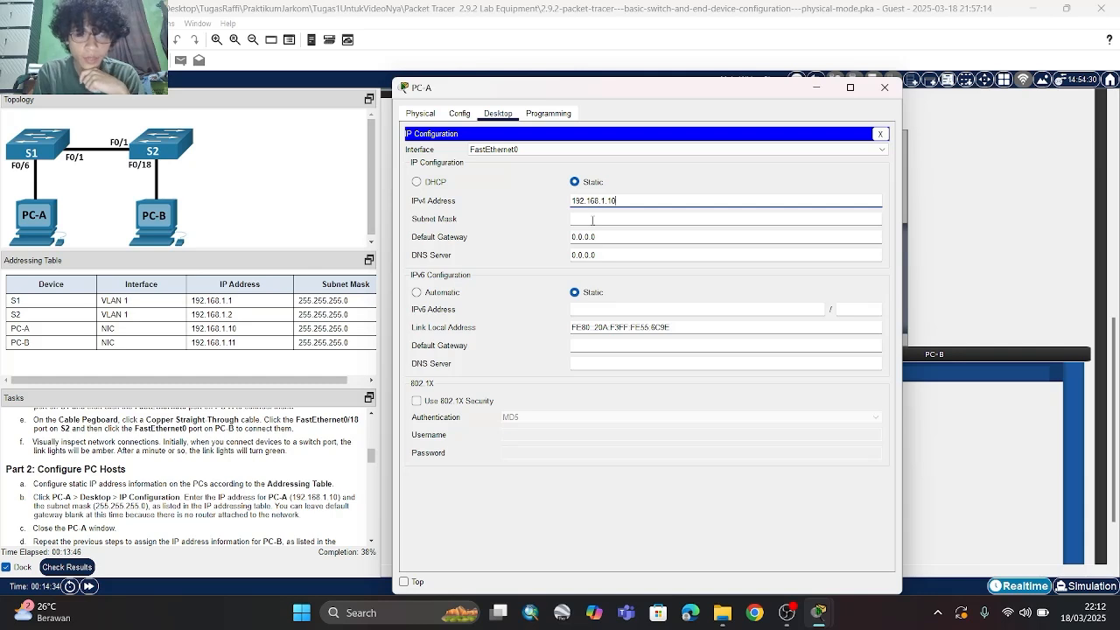
click(593, 220)
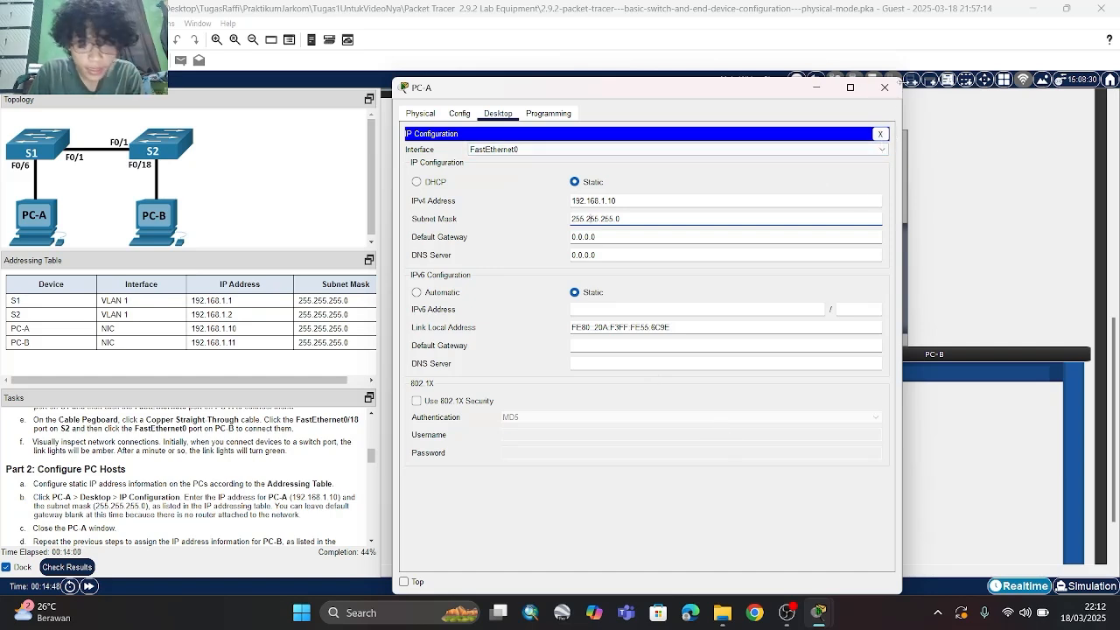
click(884, 94)
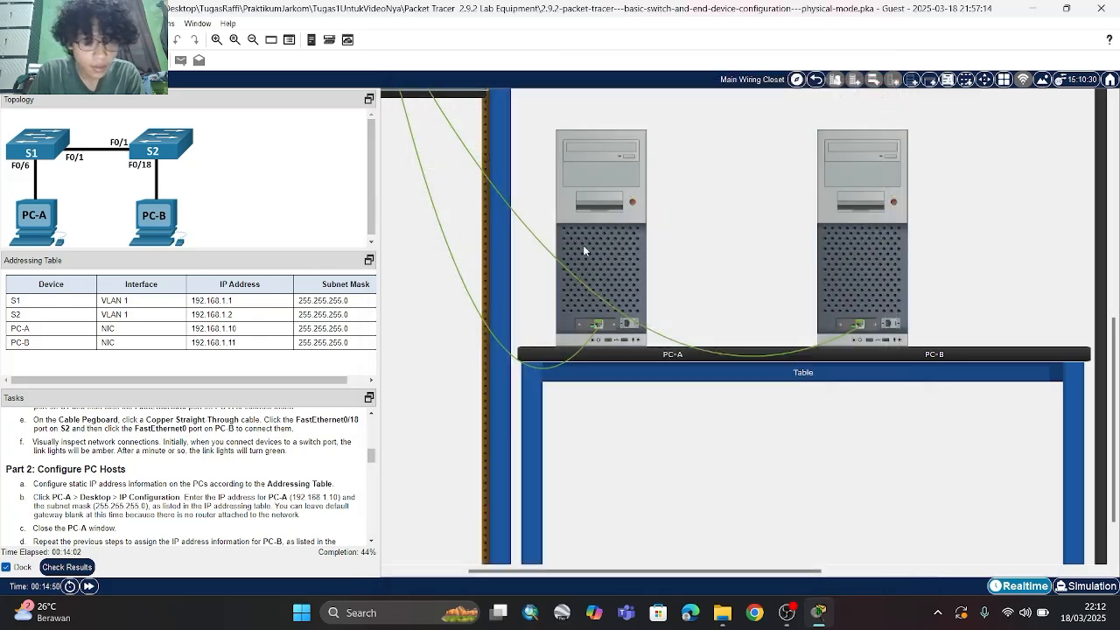
Give PC-B the static IPv4 address 192.168.1.11 with subnet mask 255.255.255.0 in IP Configuration, and close its window
scroll(210, 482, down, 1)
scroll(210, 482, down, 1)
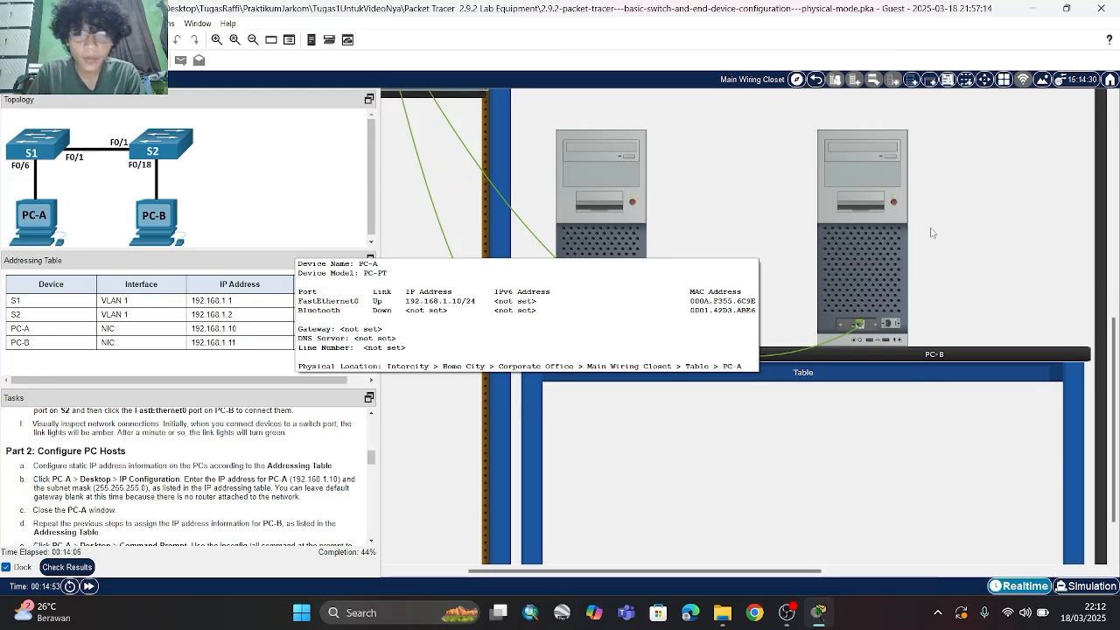
click(874, 259)
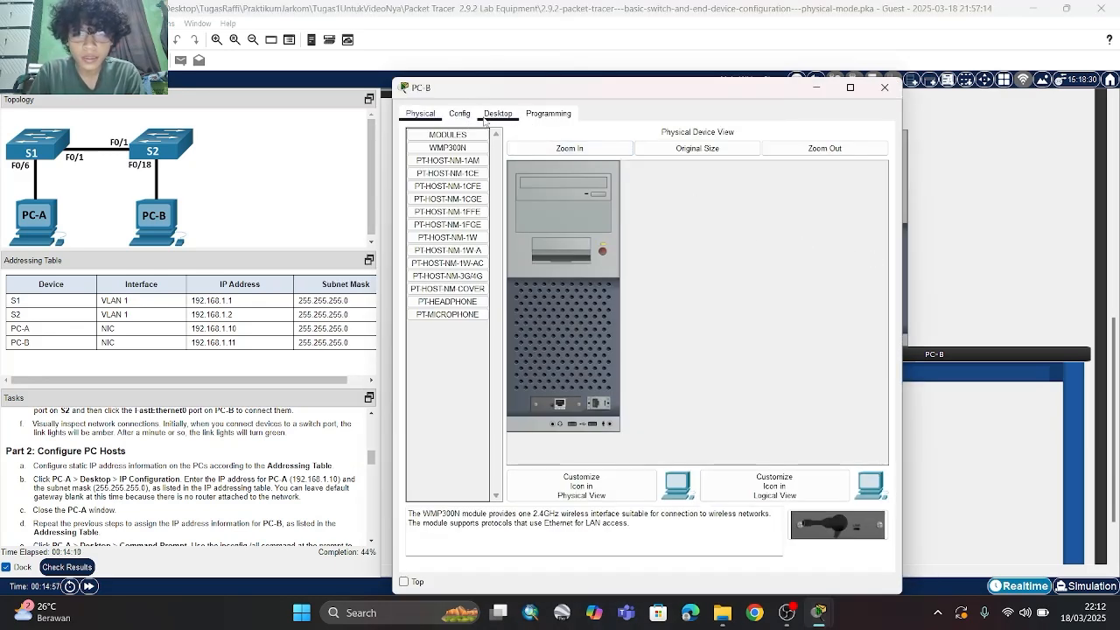
click(497, 113)
click(458, 169)
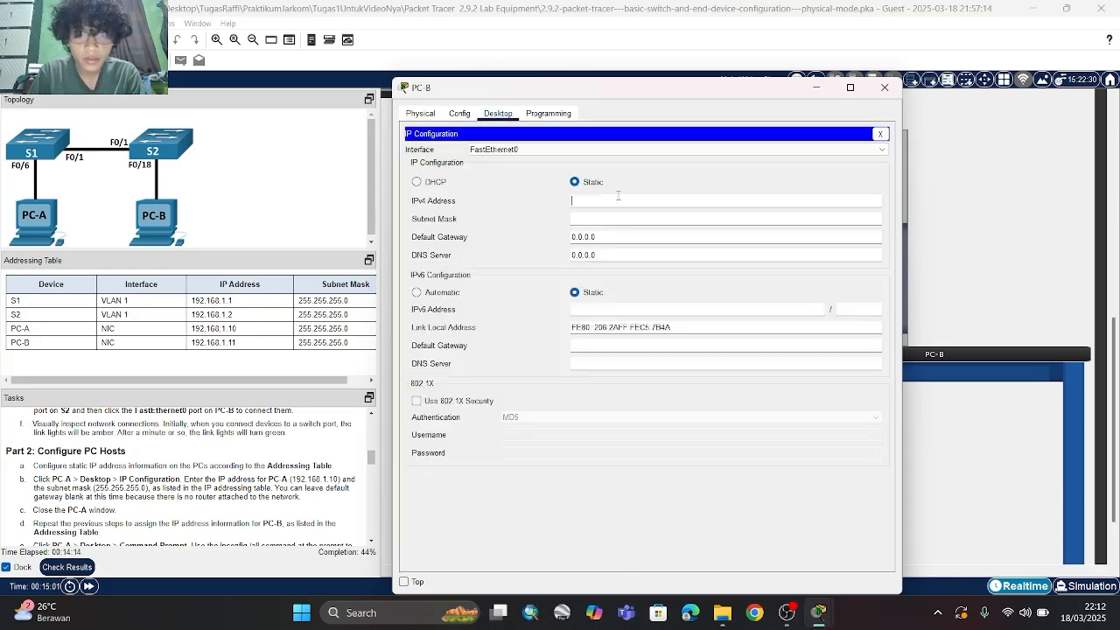
text(192)
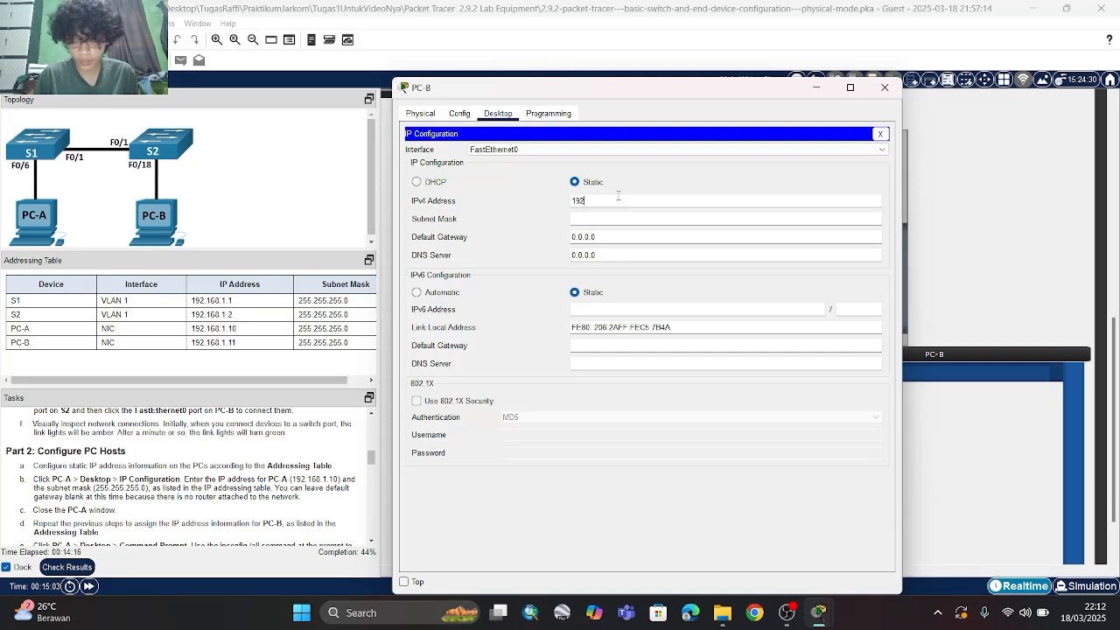
text(.168)
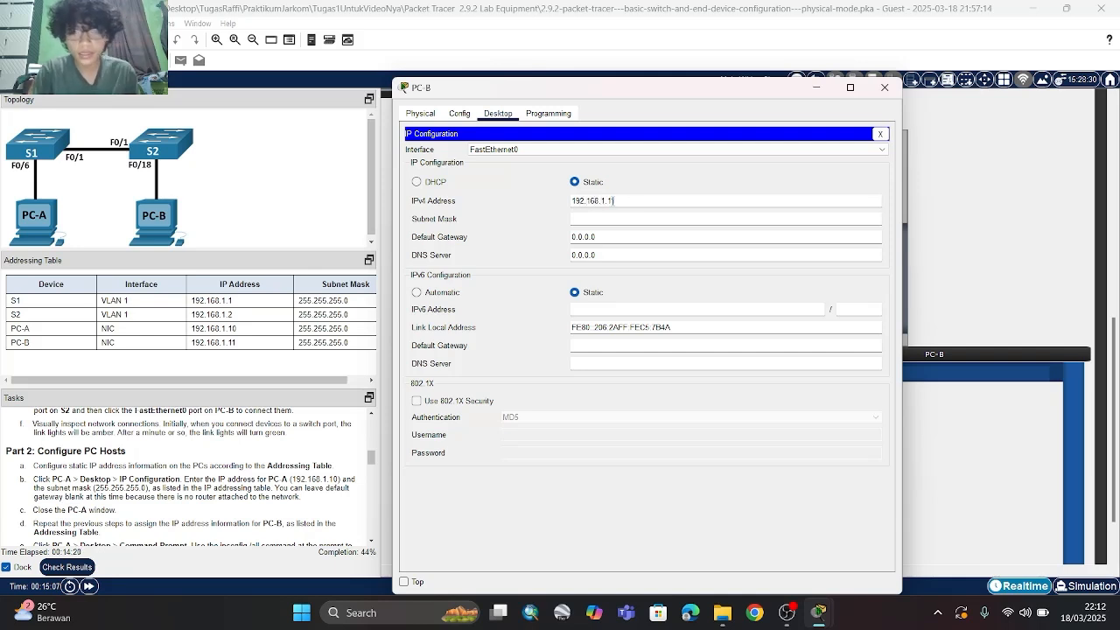
text(.1.11)
click(598, 219)
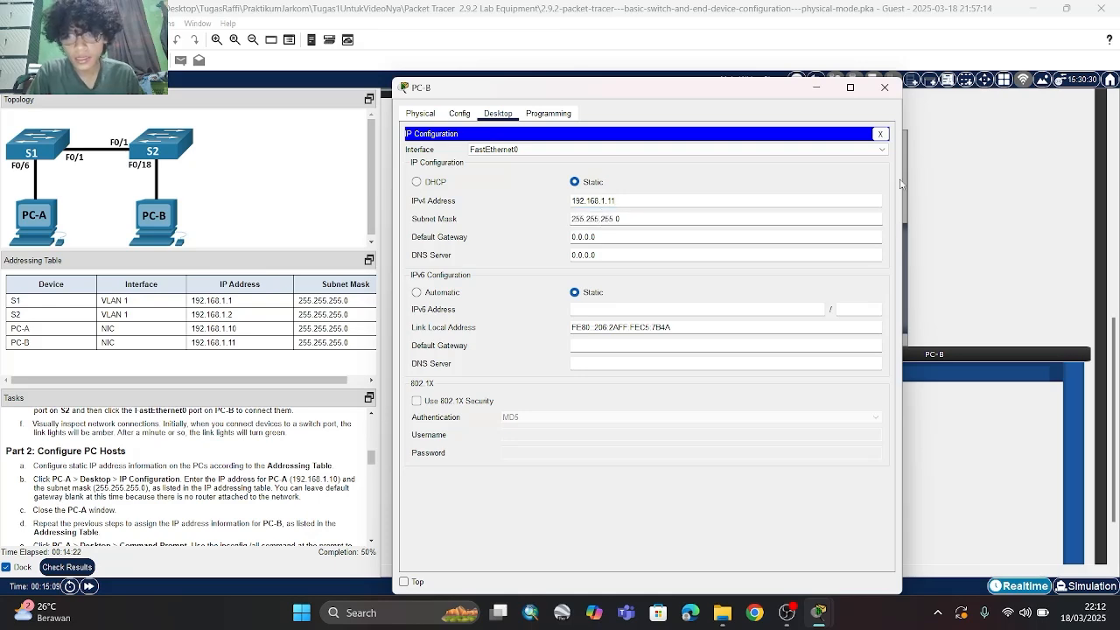
click(886, 89)
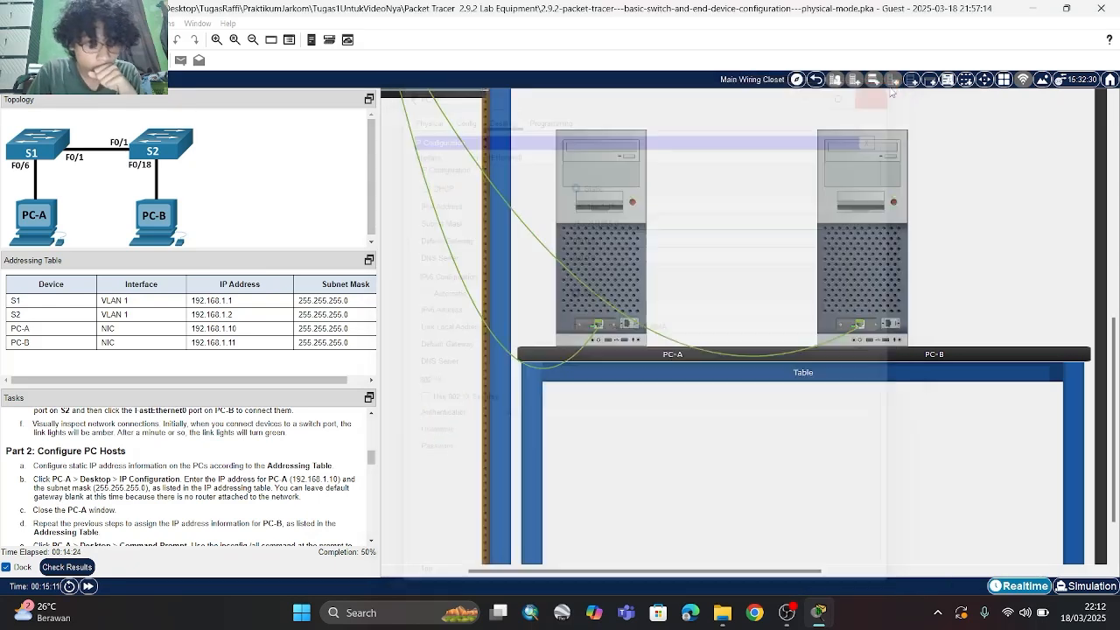
Read the PC verification tasks in Part 2 and open the Command Prompt on PC-A
scroll(258, 527, down, 3)
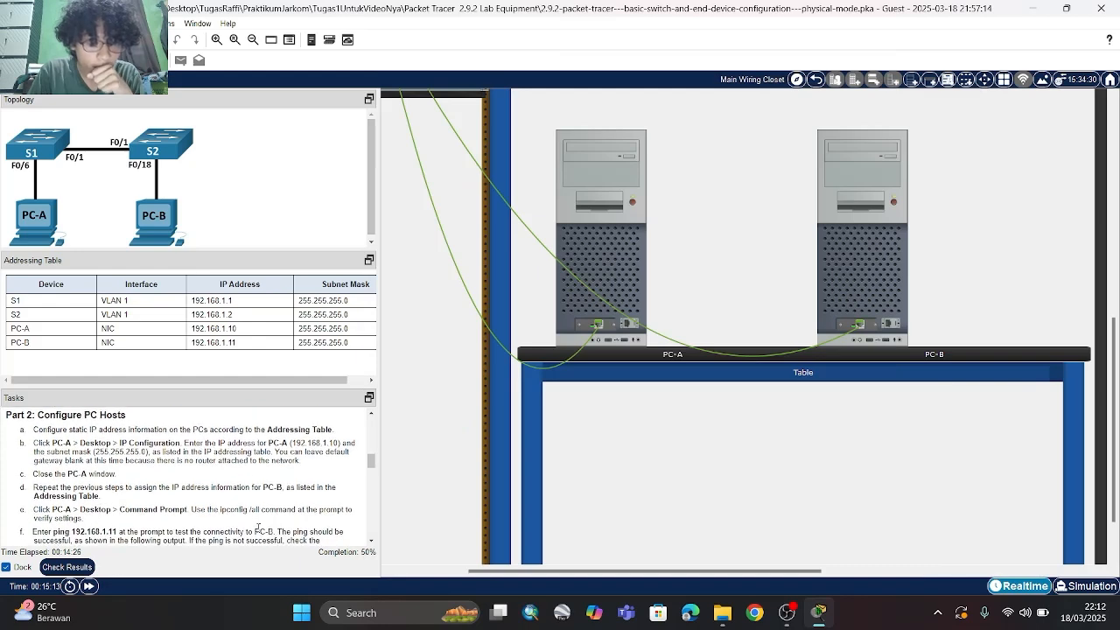
scroll(258, 528, up, 1)
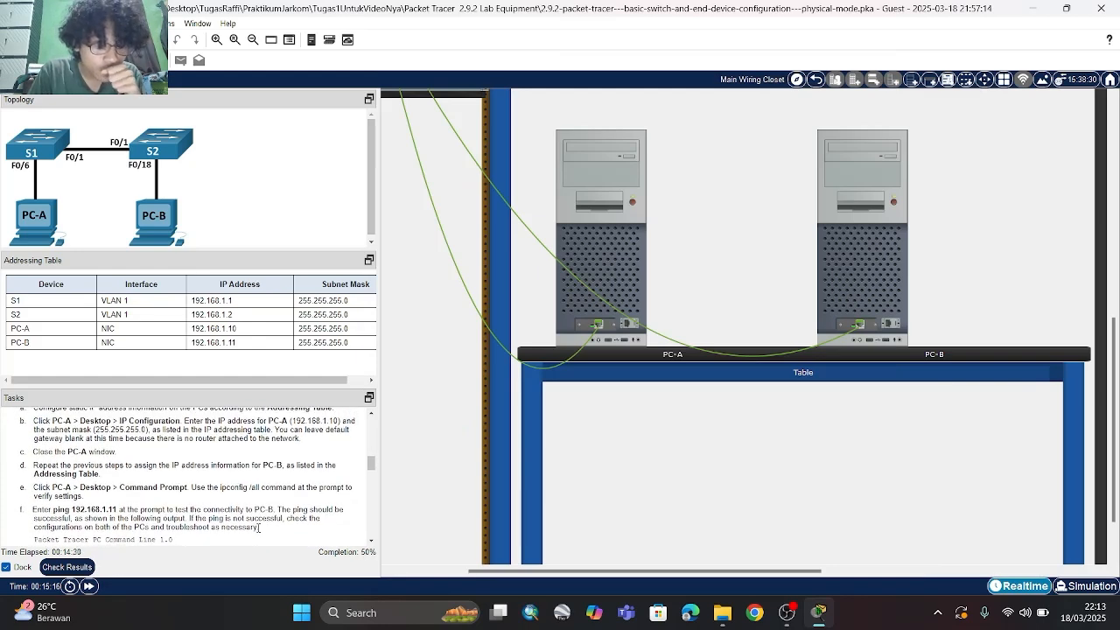
click(601, 259)
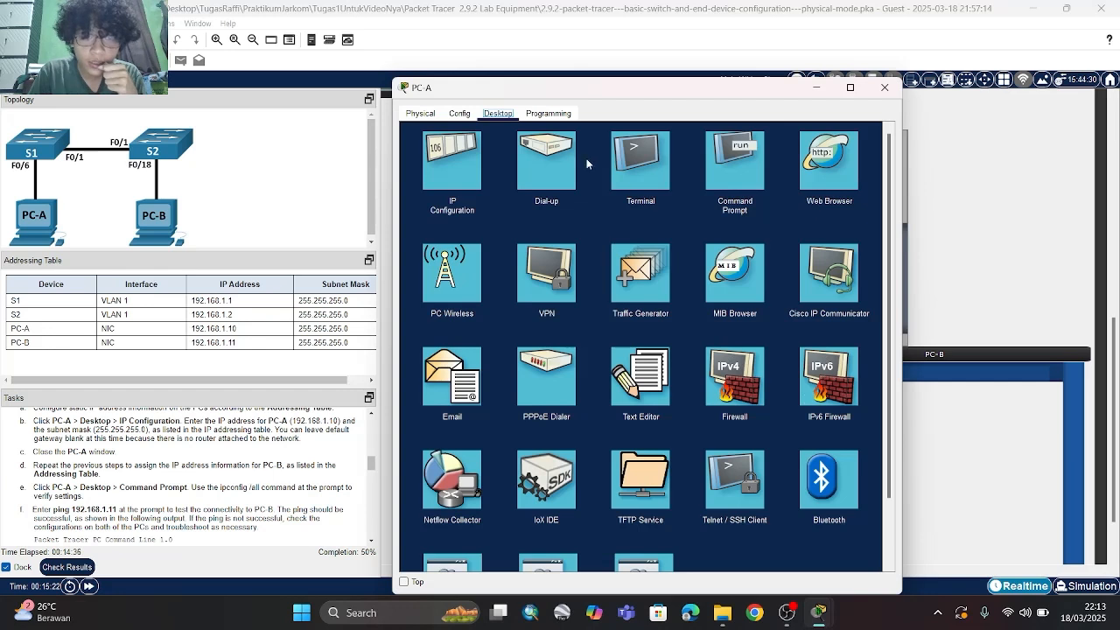
click(748, 181)
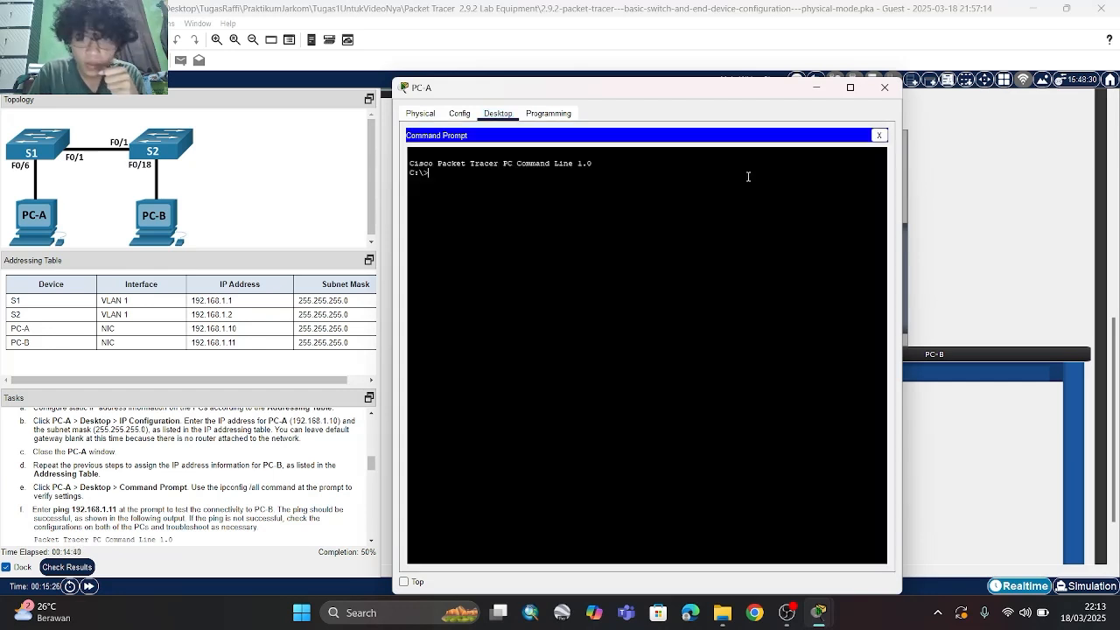
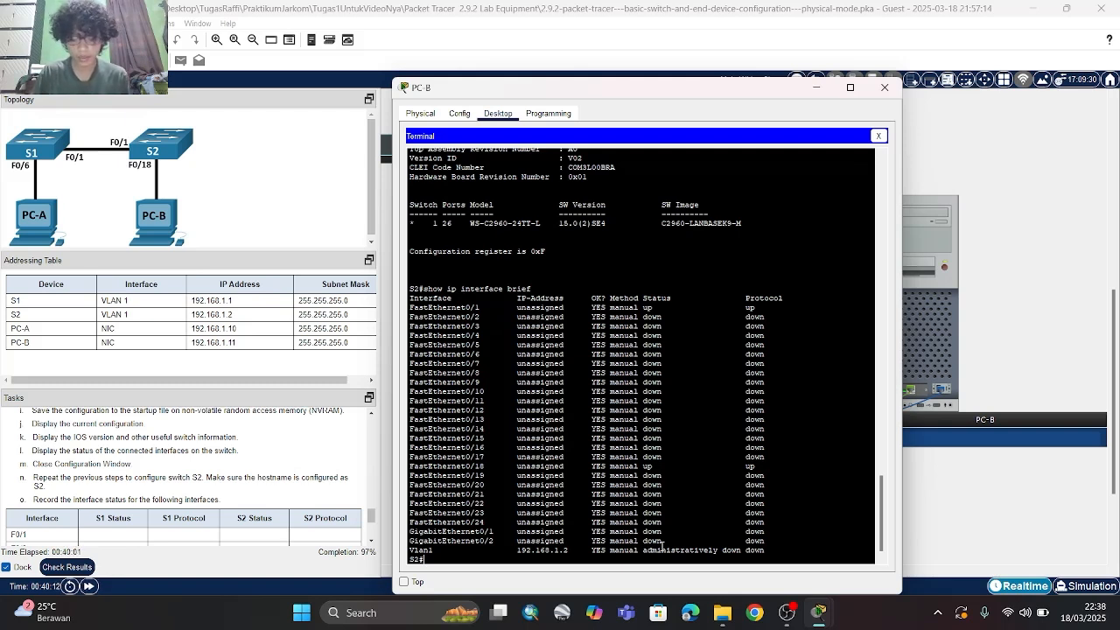
Enable the VLAN 1 interface on switch S2 with no shutdown, and exit back to privileged EXEC mode
text(con)
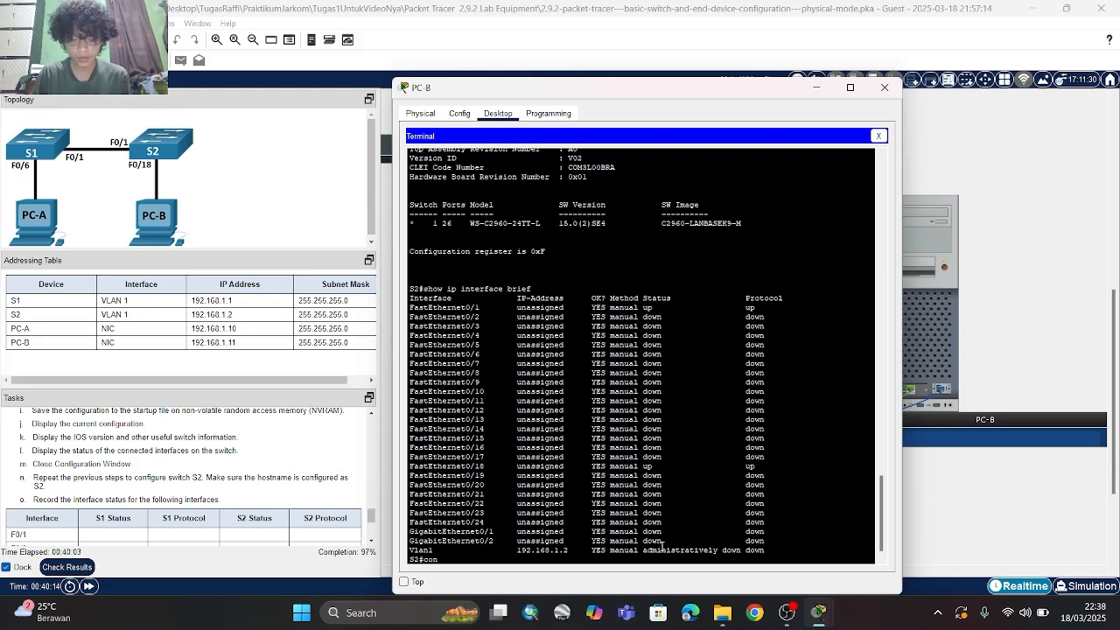
text(f t)
key(Return)
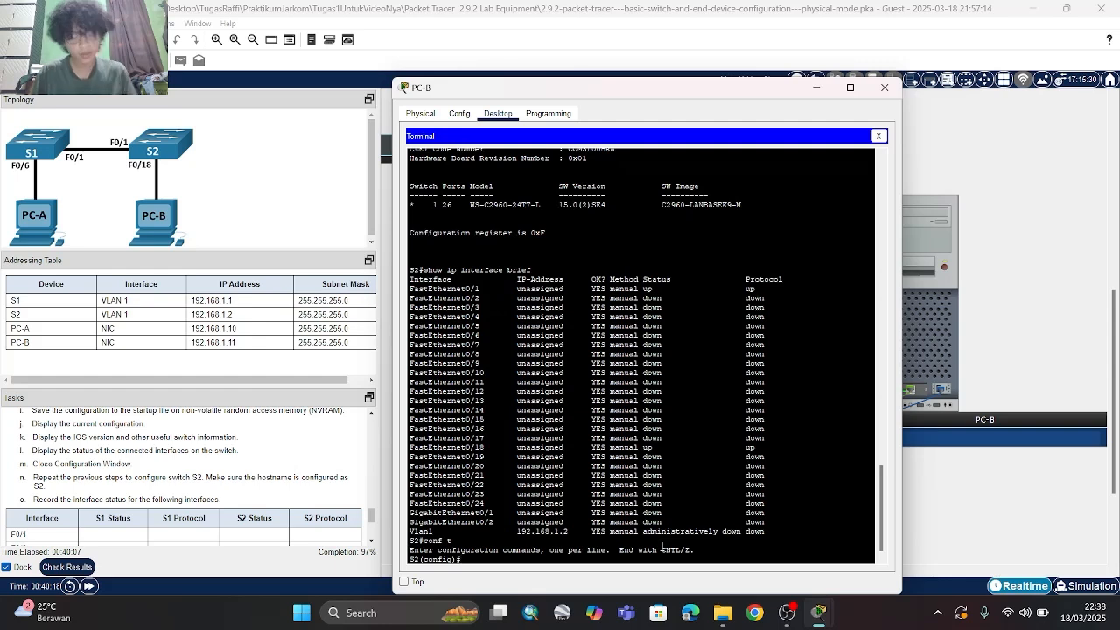
text(int v)
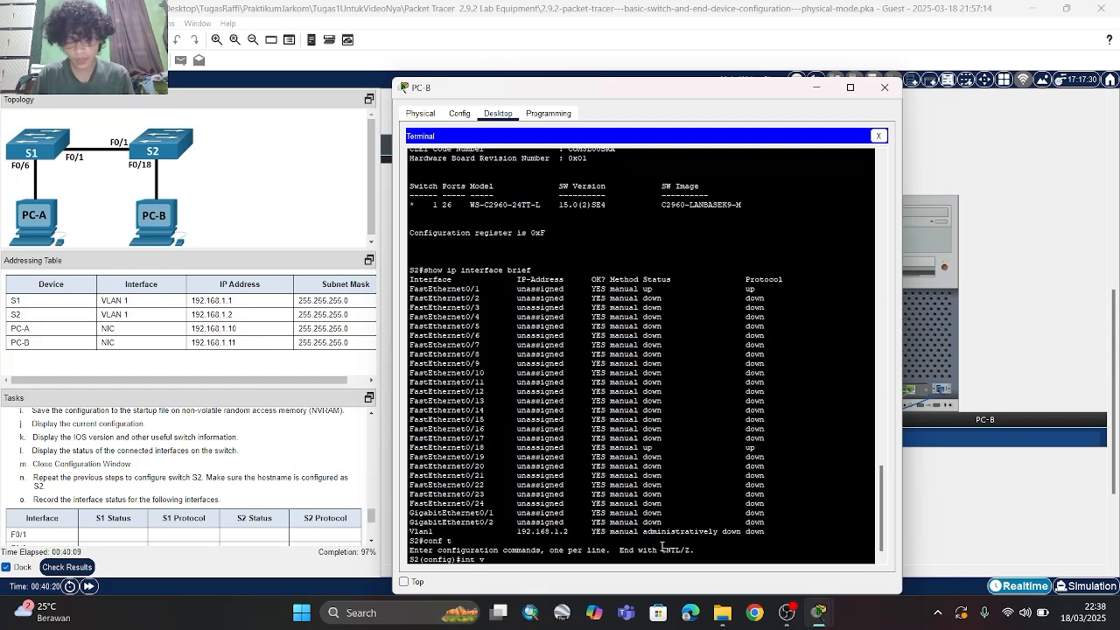
text(lan 1)
key(Return)
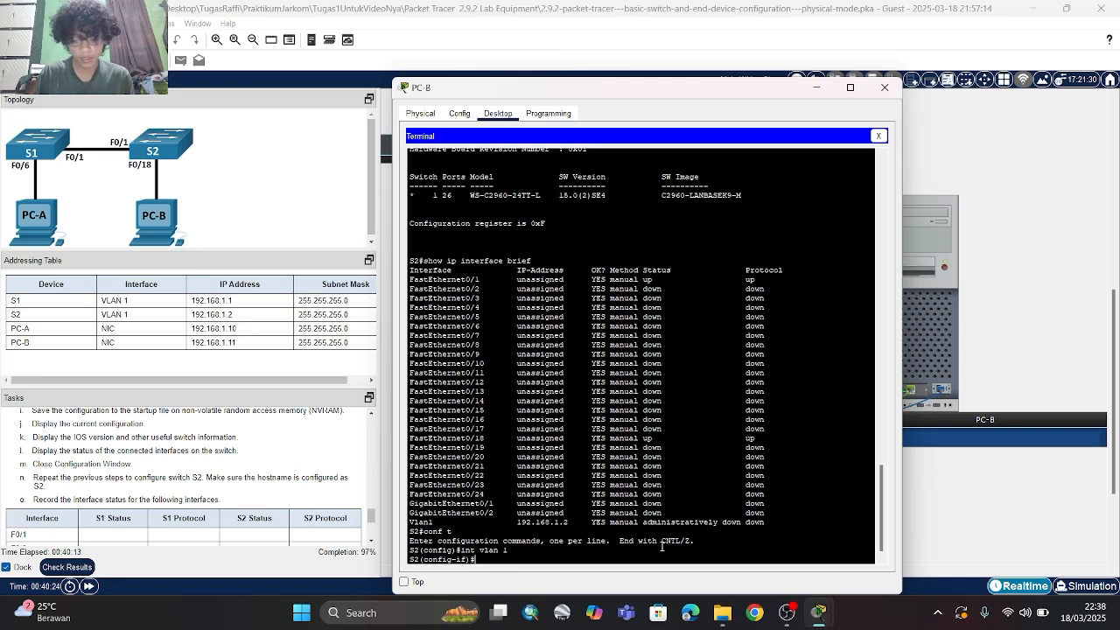
text(no shutdown)
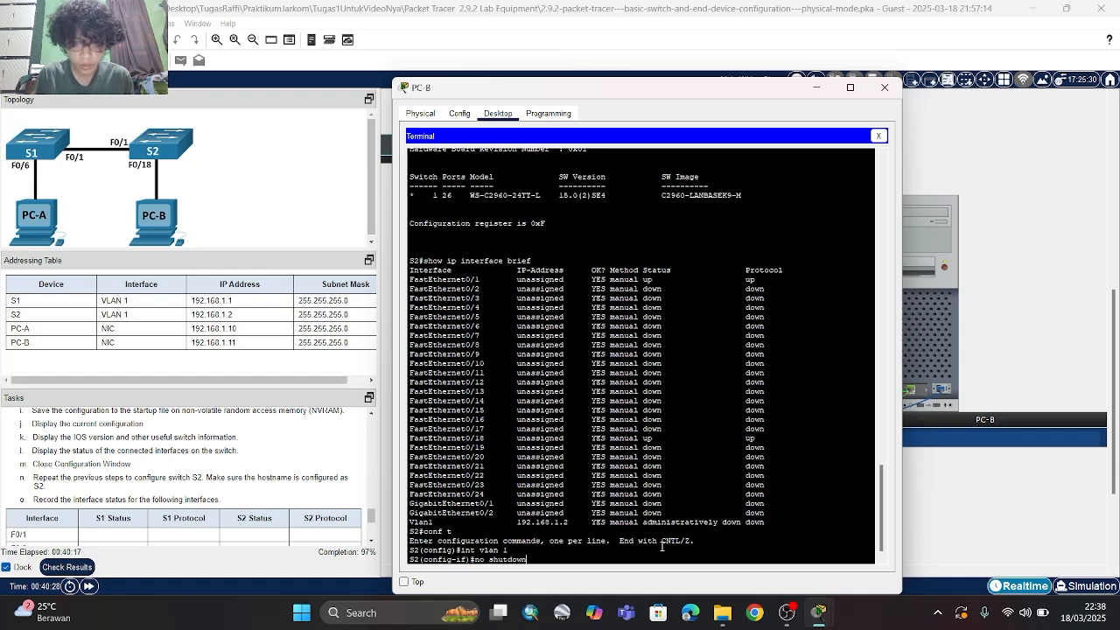
key(Return)
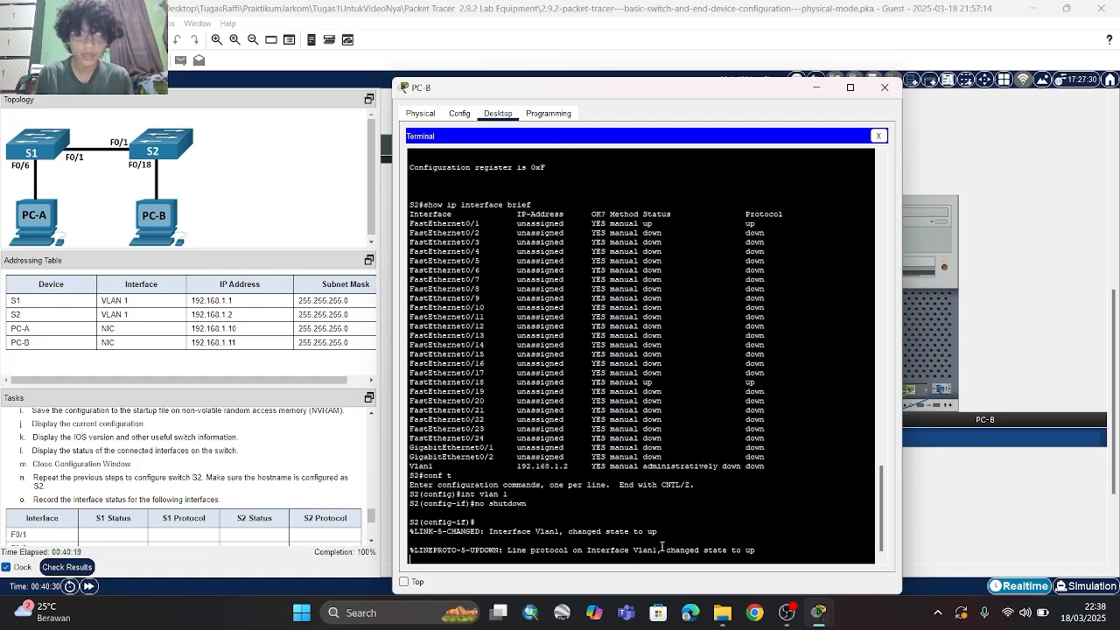
key(Return)
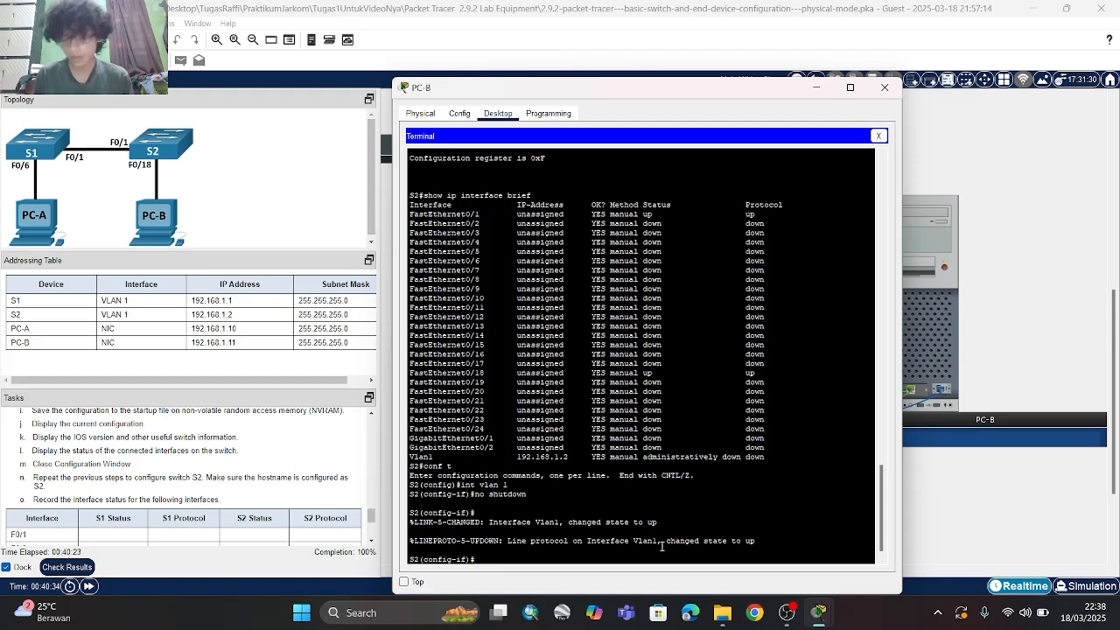
text(exit)
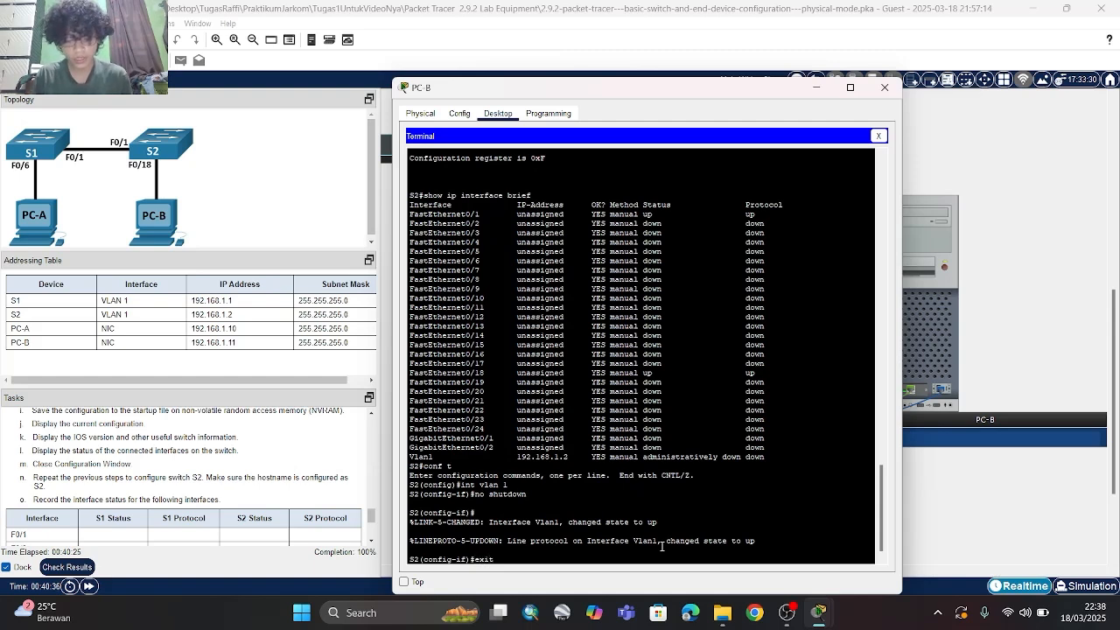
key(Return)
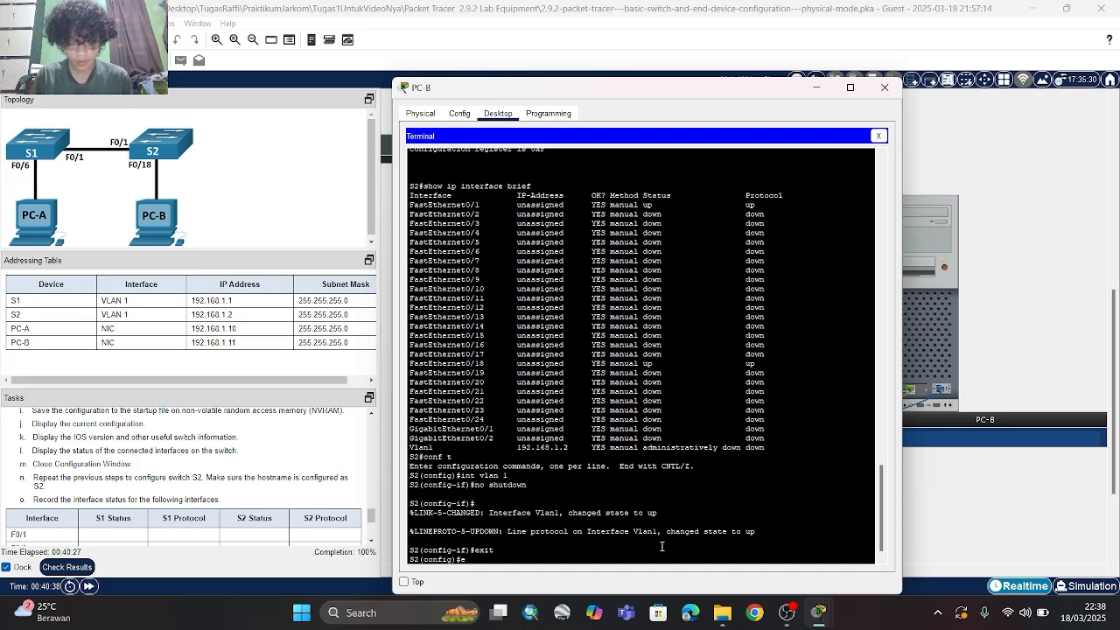
text(exit)
key(Return)
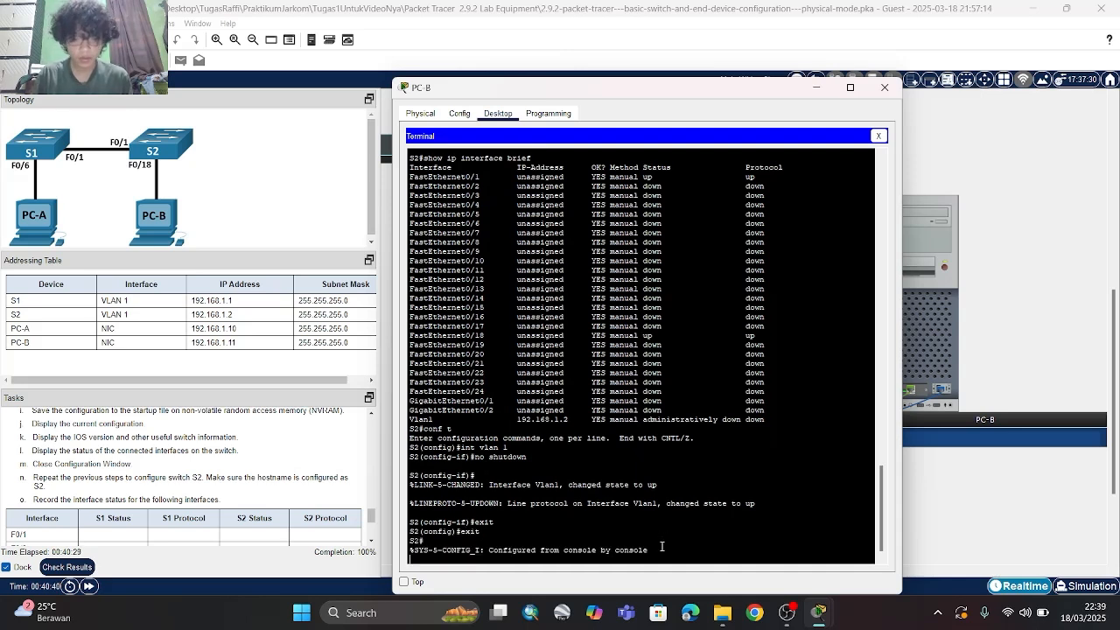
Display the full interface status of S2 with show ip interface brief, and read the interface table and ping tasks in the lab instructions
text(show)
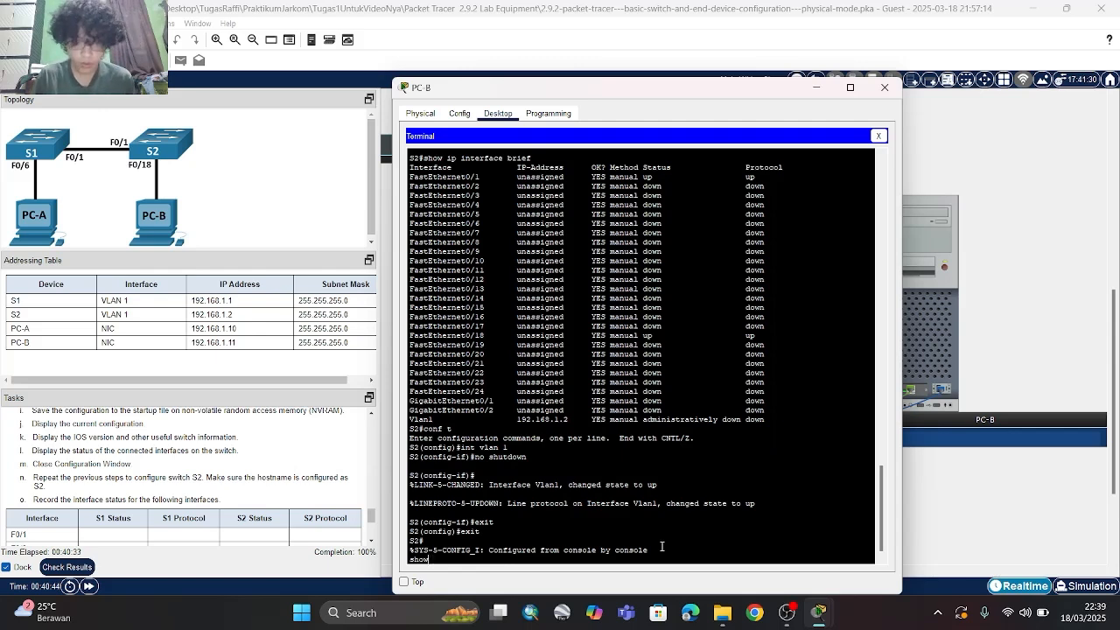
key(BackSpace)
key(BackSpace)
key(BackSpace)
key(BackSpace)
key(Return)
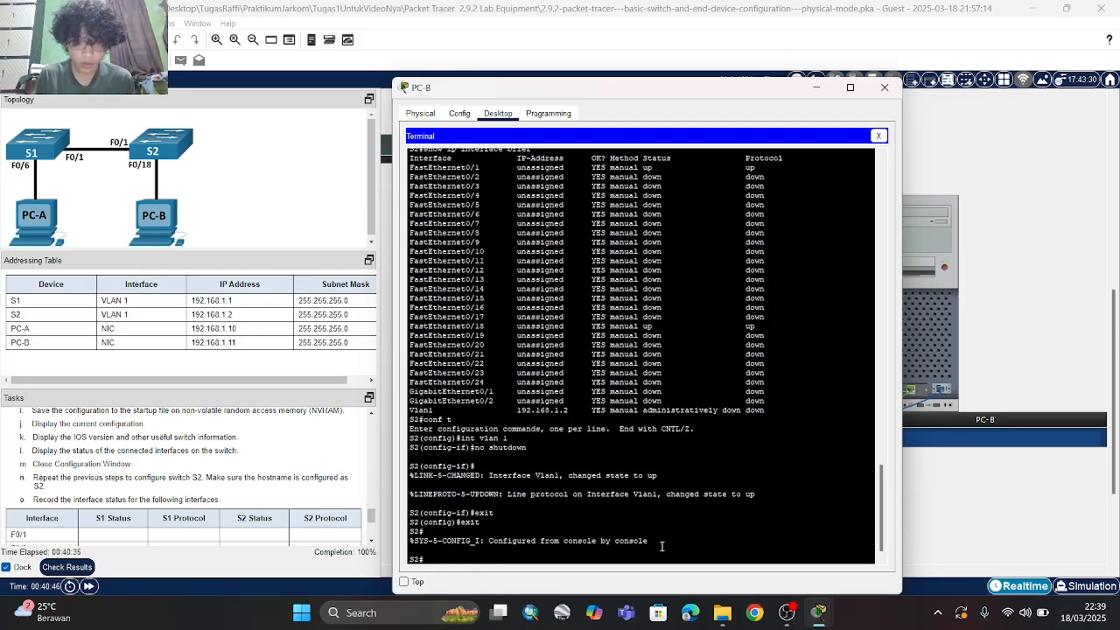
text(show )
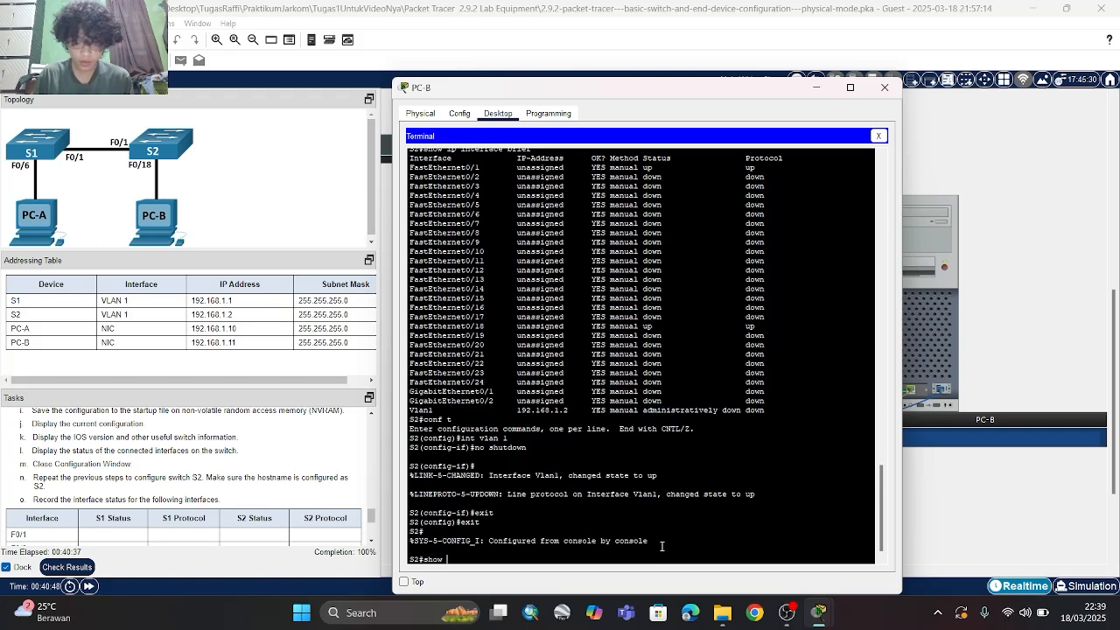
text(ip inter)
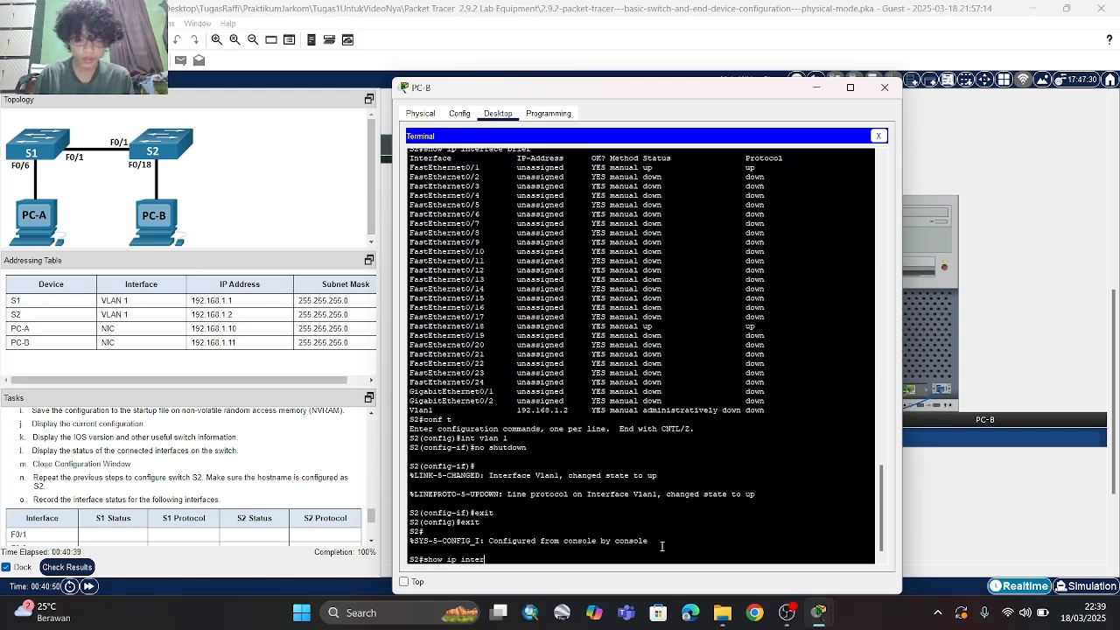
text(fa)
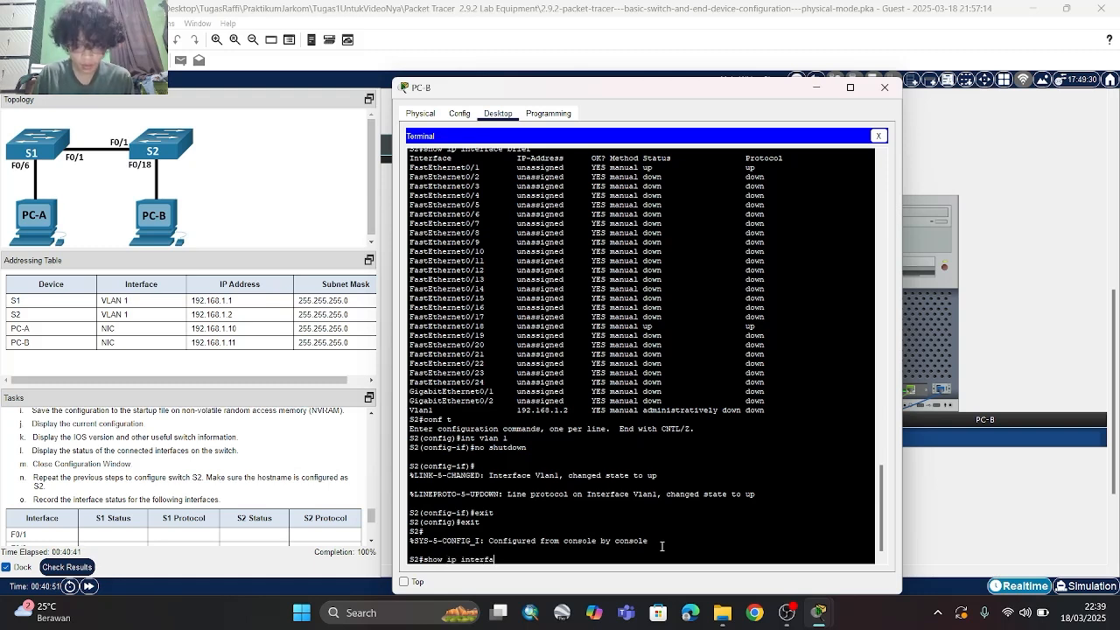
text(ce brief)
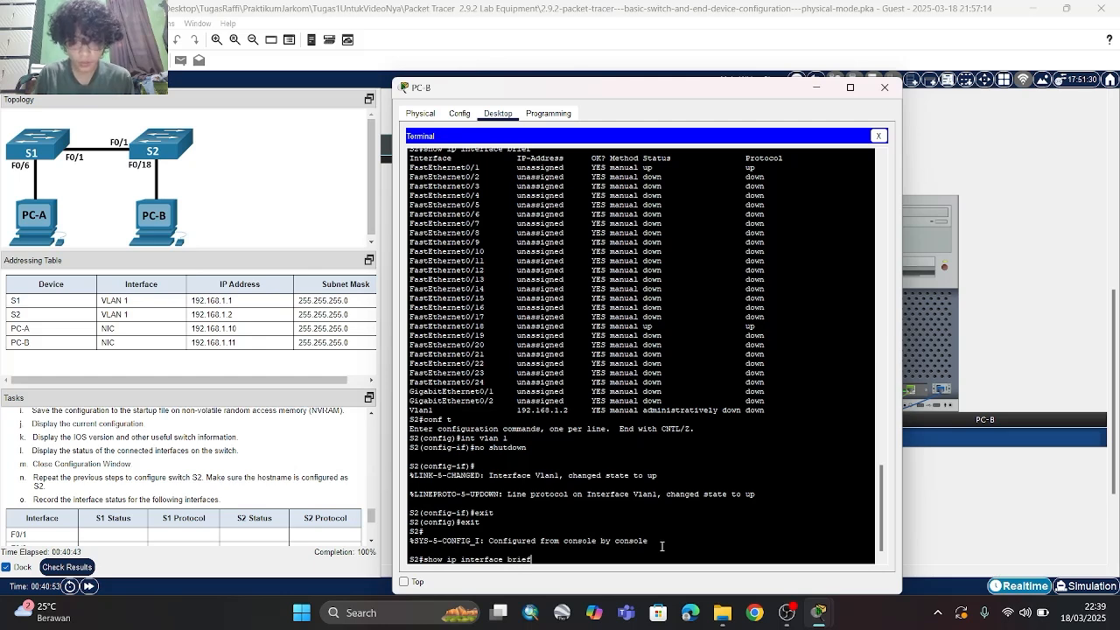
key(Return)
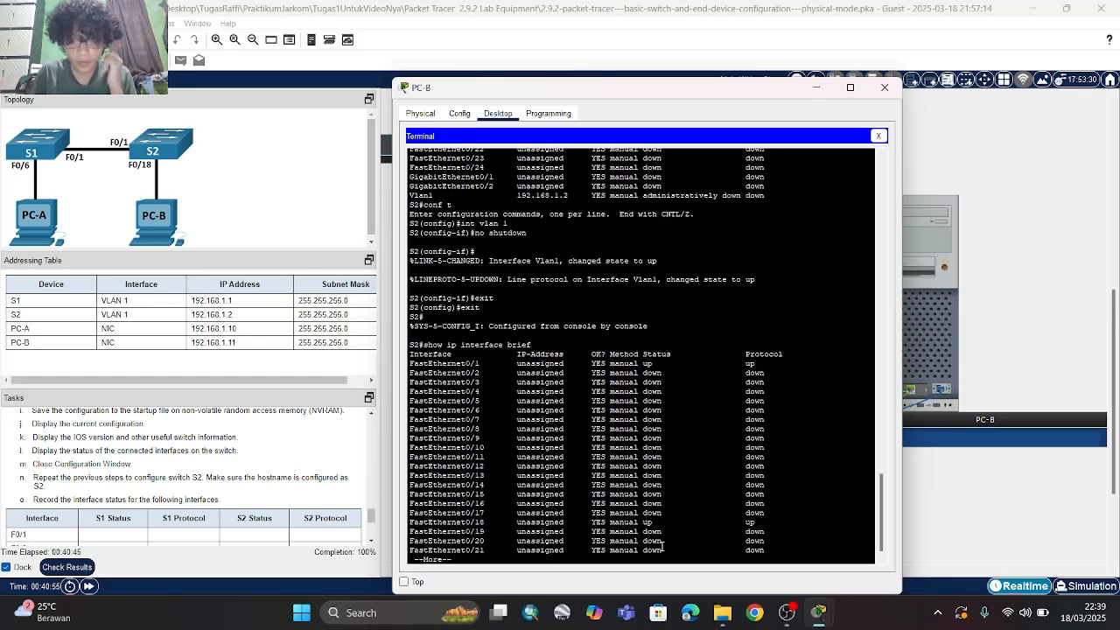
key(space)
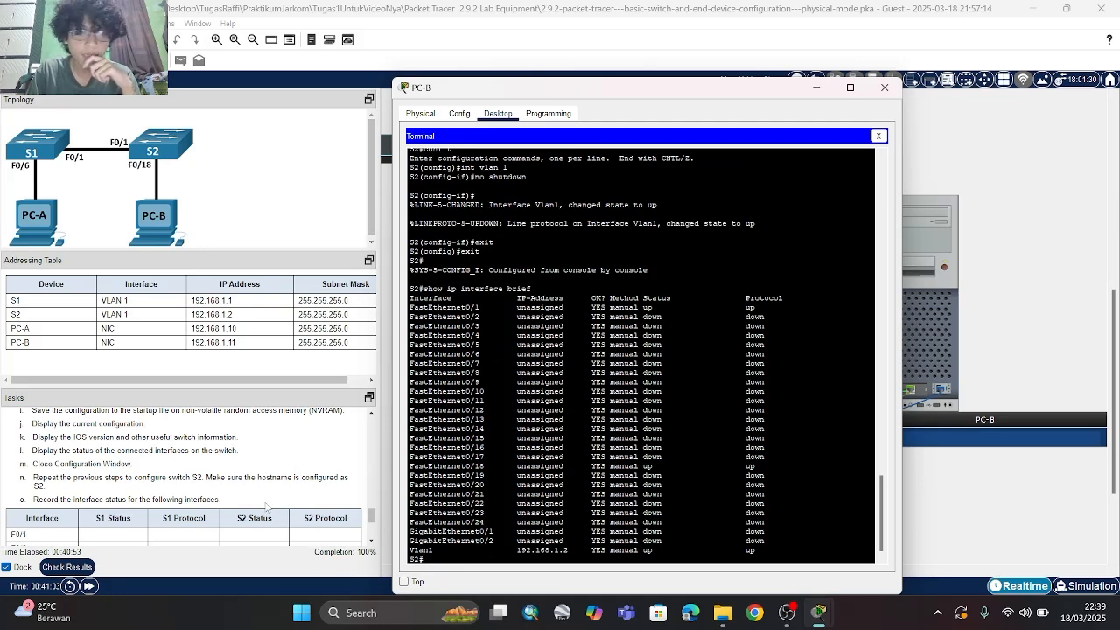
scroll(266, 505, down, 5)
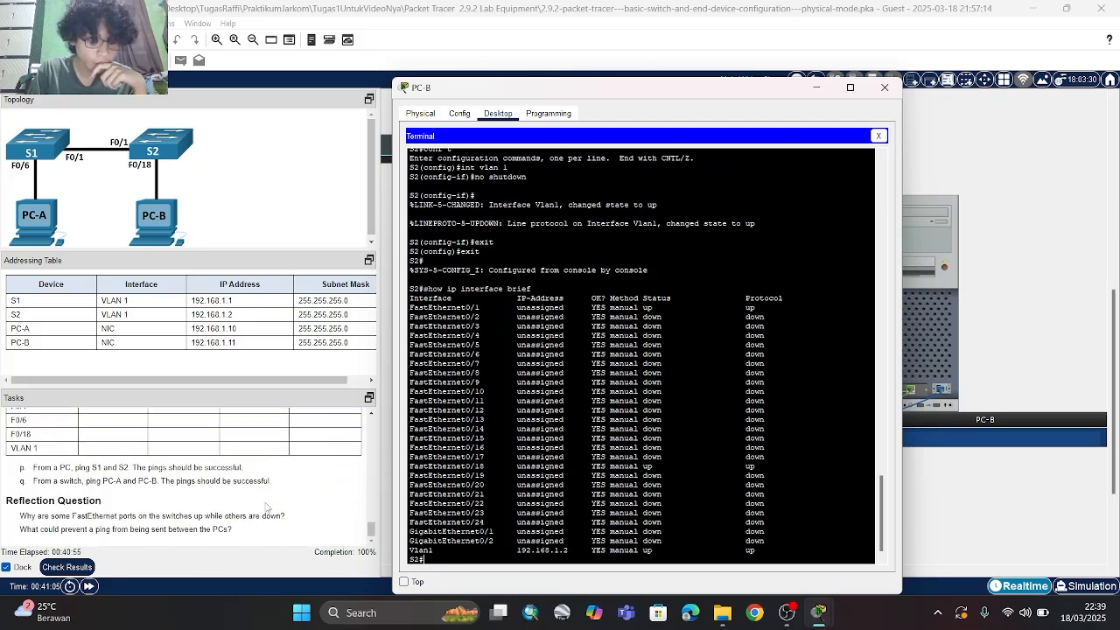
scroll(266, 505, up, 3)
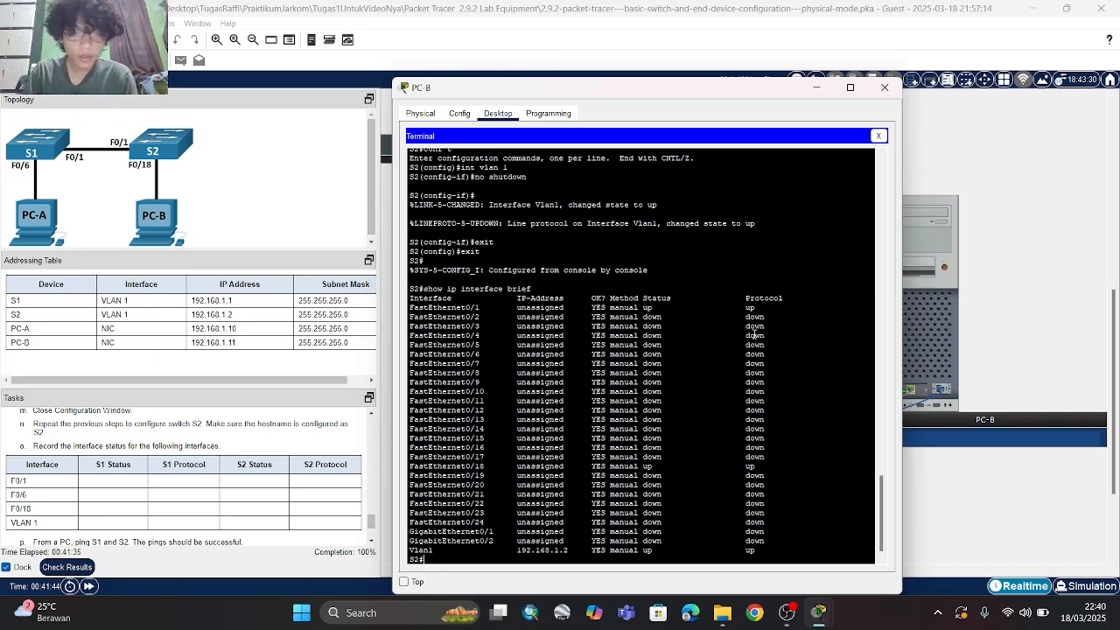
Close the PC-B window and open a Terminal session on PC-A with the default port configuration
click(892, 86)
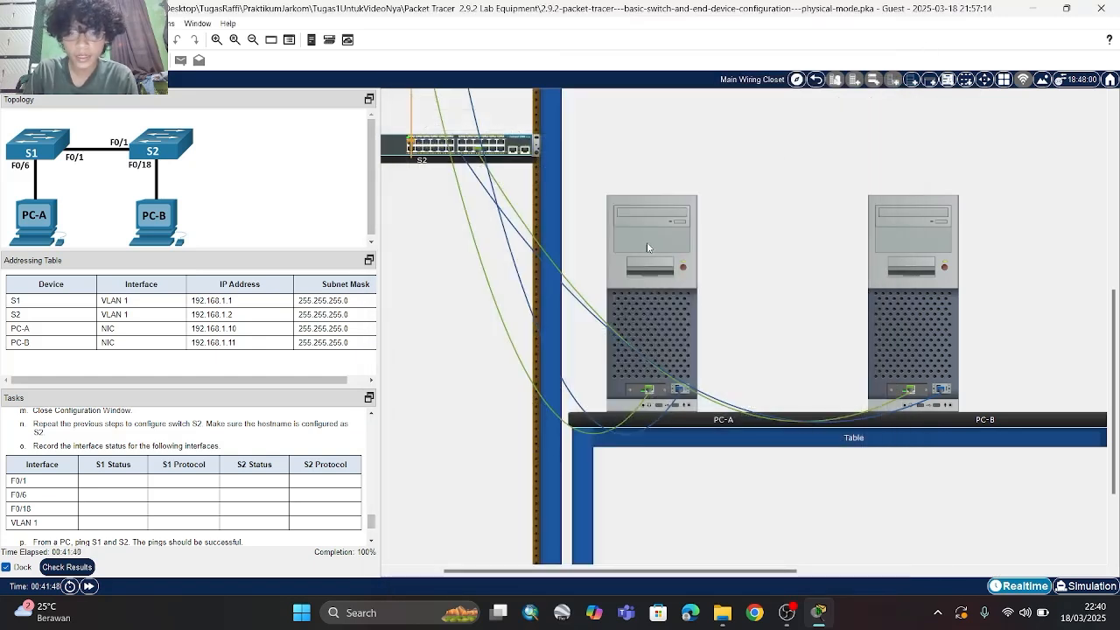
click(648, 330)
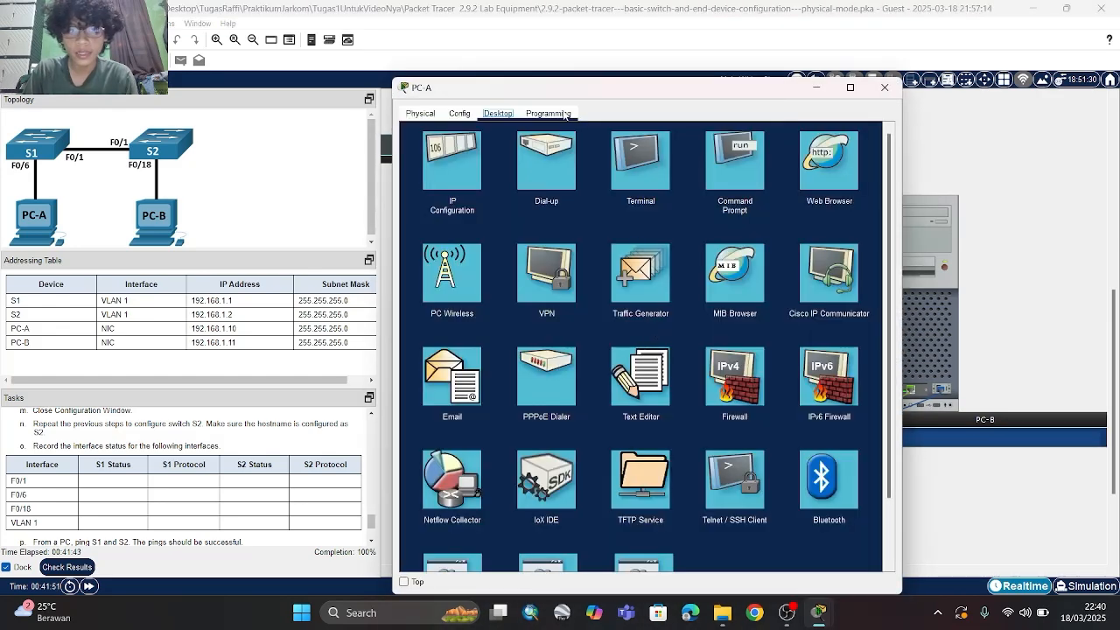
click(658, 174)
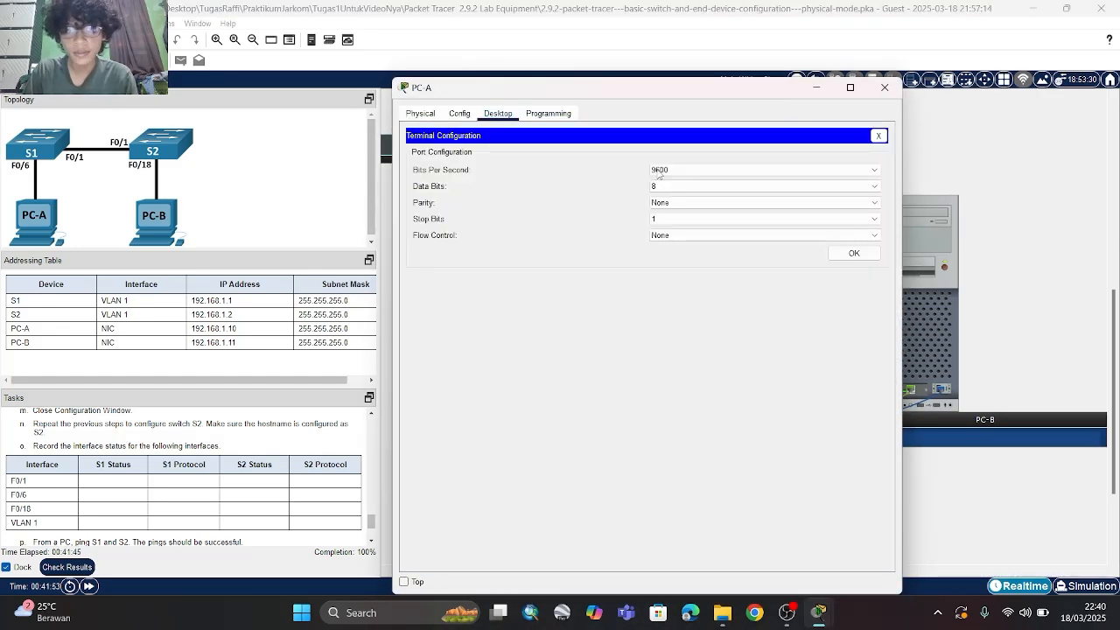
click(853, 253)
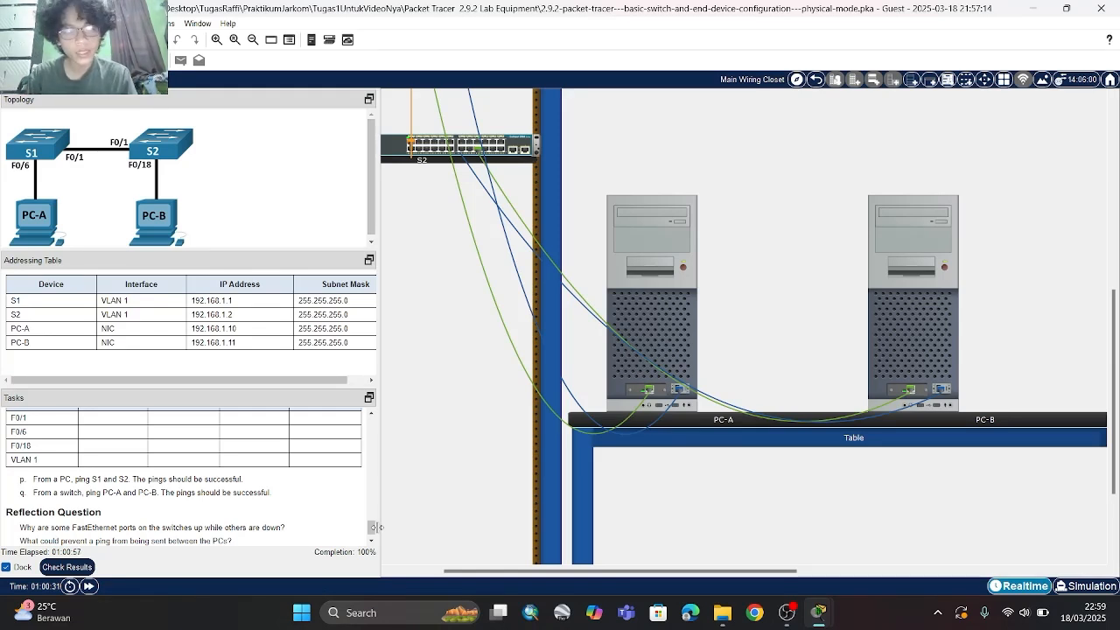
Replace the Terminal on PC-A with the Command Prompt and ping S1 at 192.168.1.1
click(641, 333)
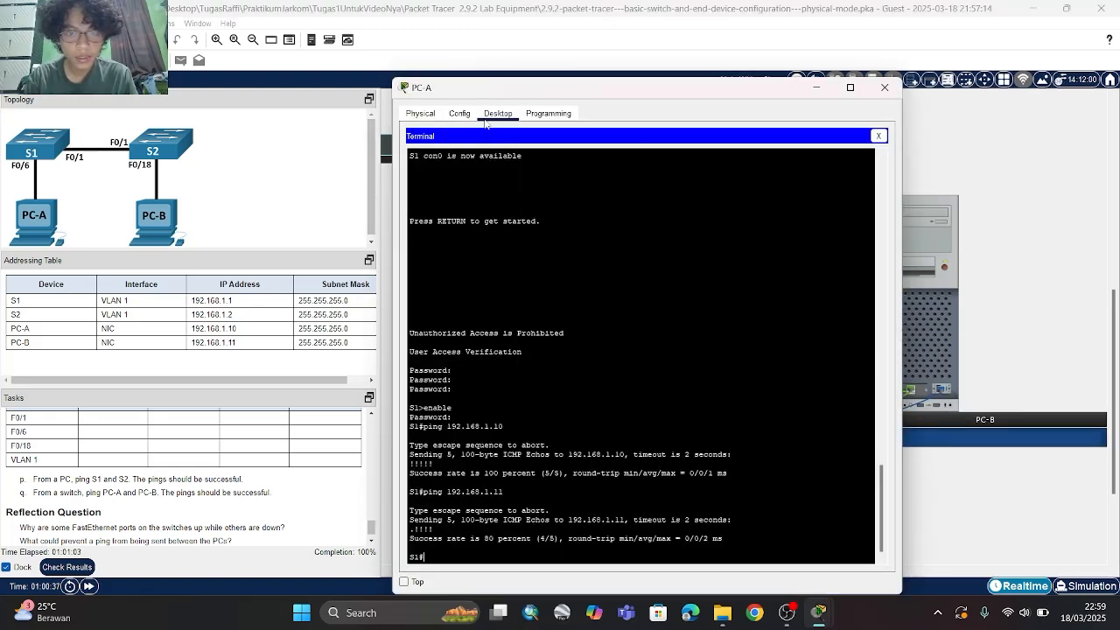
click(880, 136)
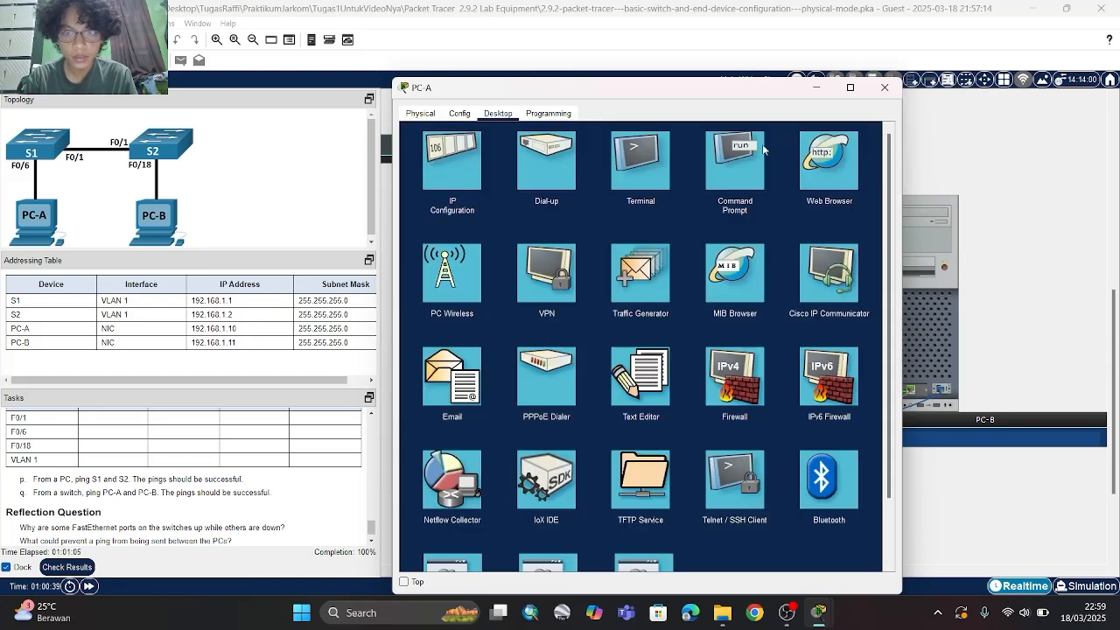
click(712, 173)
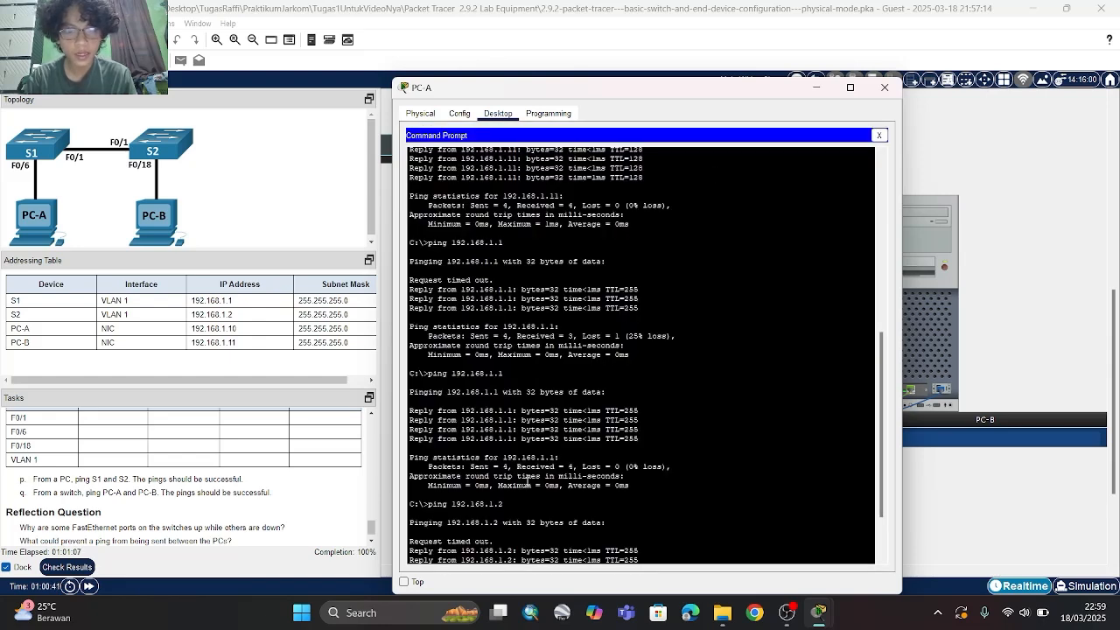
scroll(527, 481, down, 3)
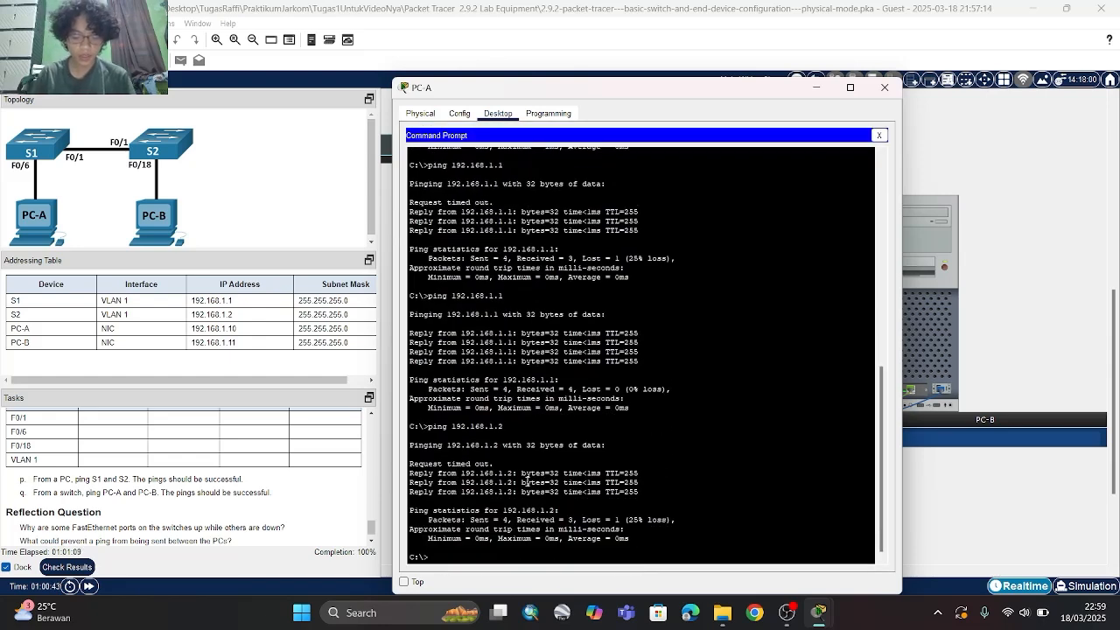
text(ping)
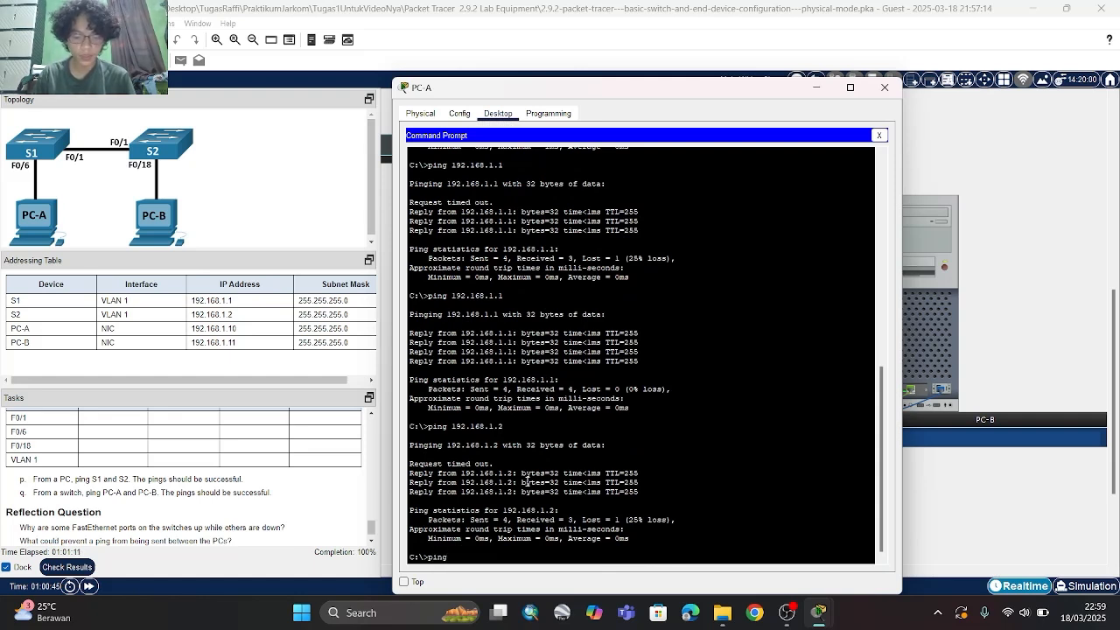
text( 19)
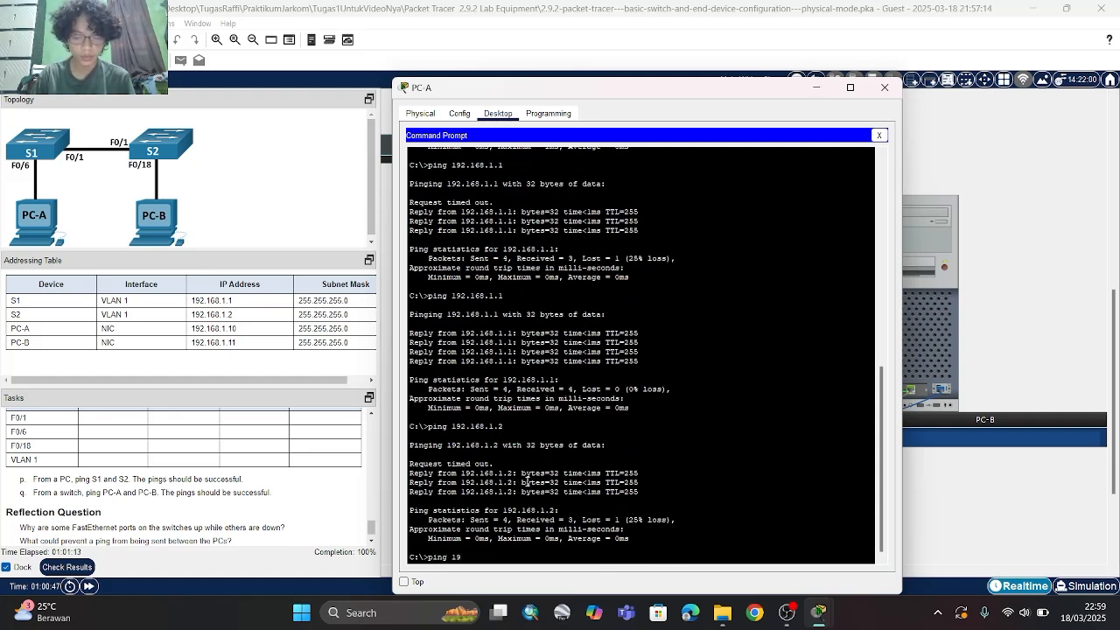
text(2.16)
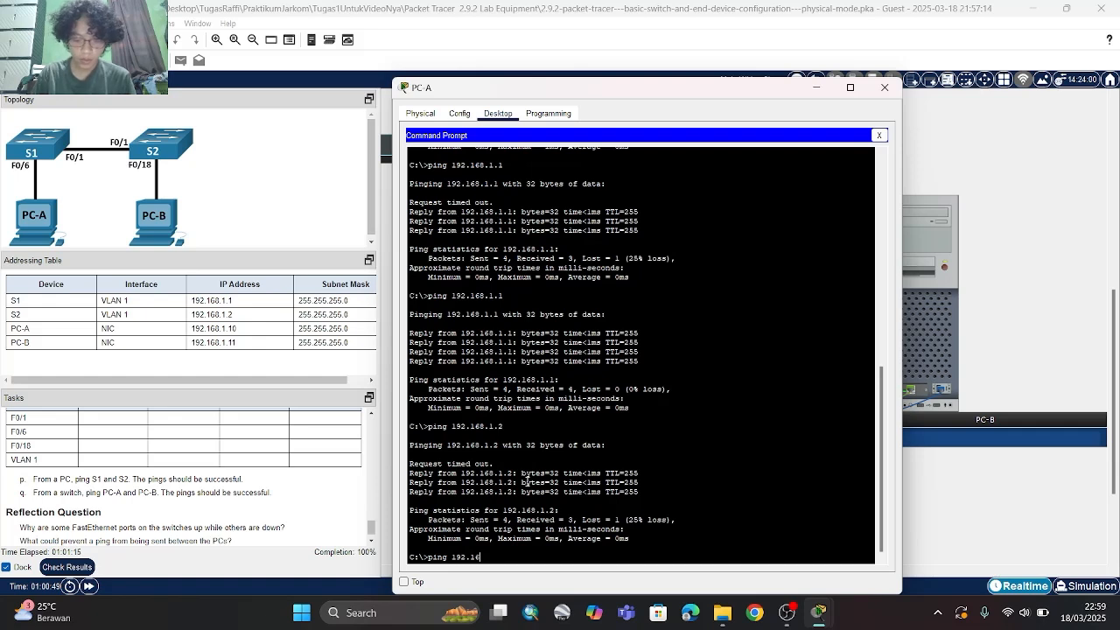
text(8.1.1)
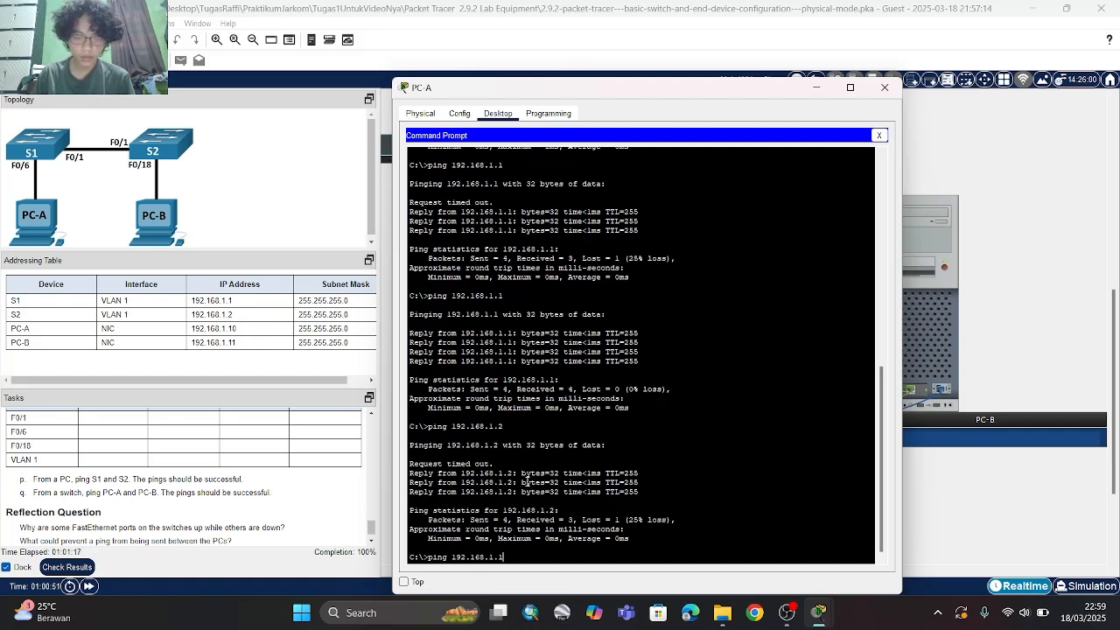
key(Return)
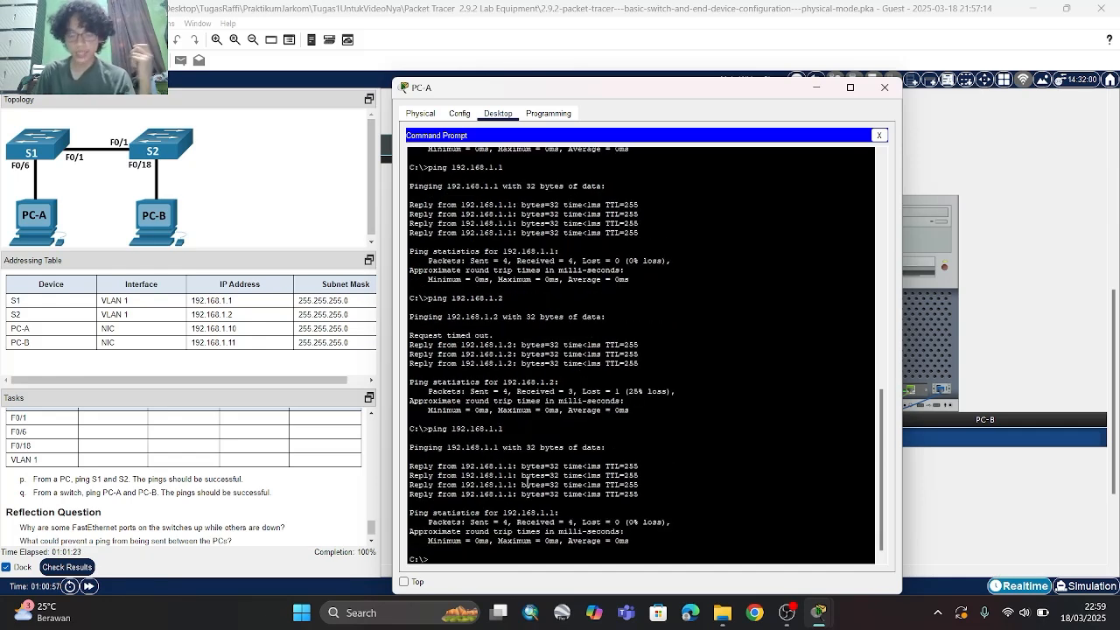
Ping switch S2 at 192.168.1.2 from PC-A's Command Prompt
key(Up)
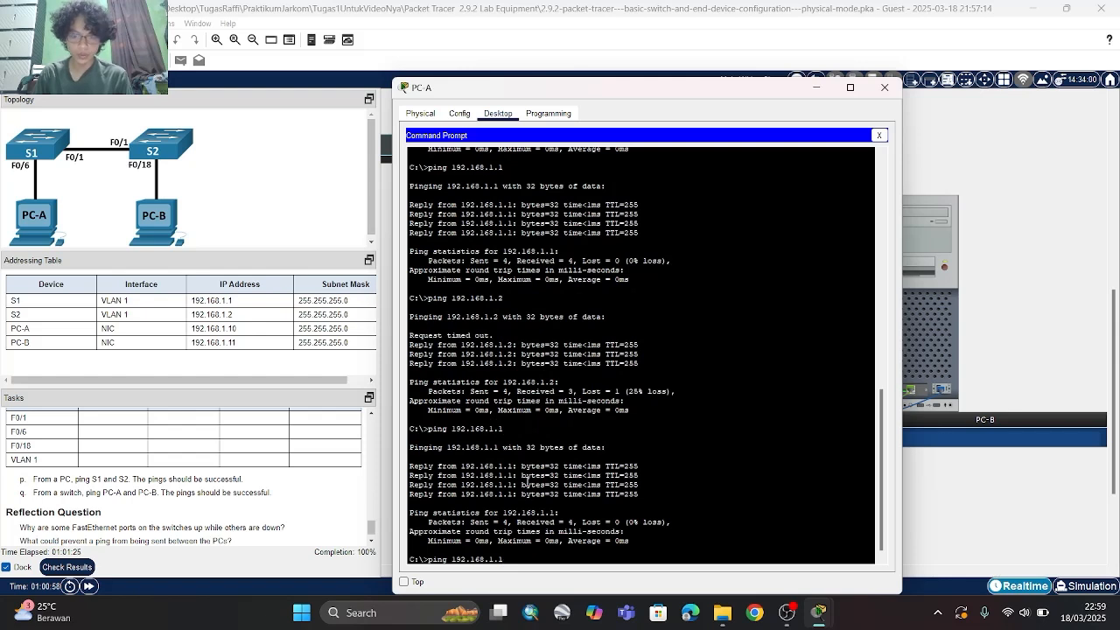
key(BackSpace)
text(2)
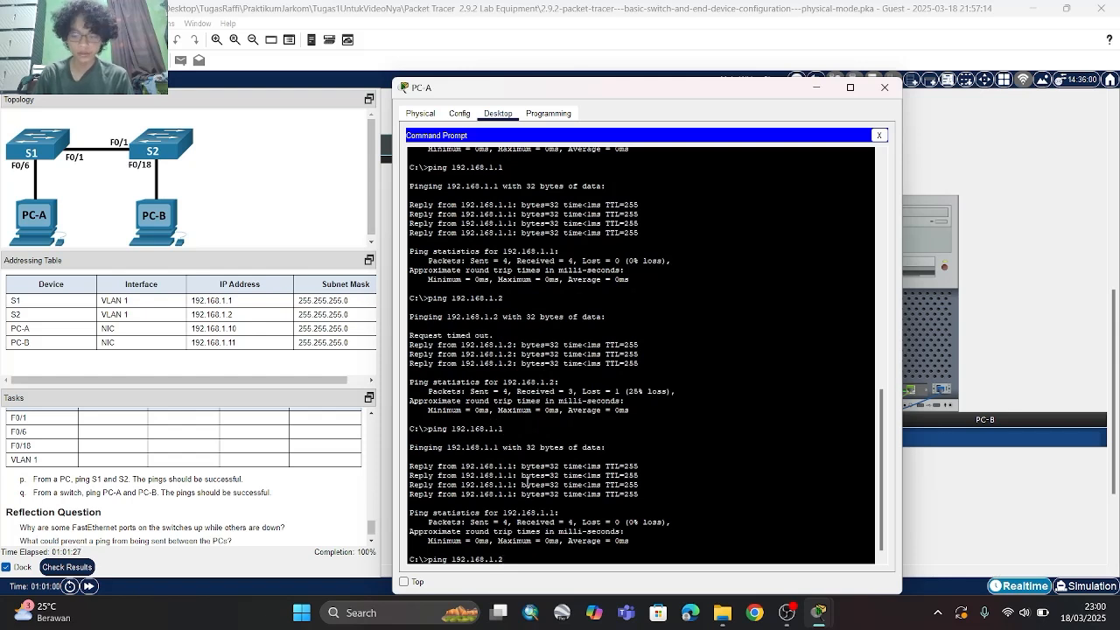
key(Return)
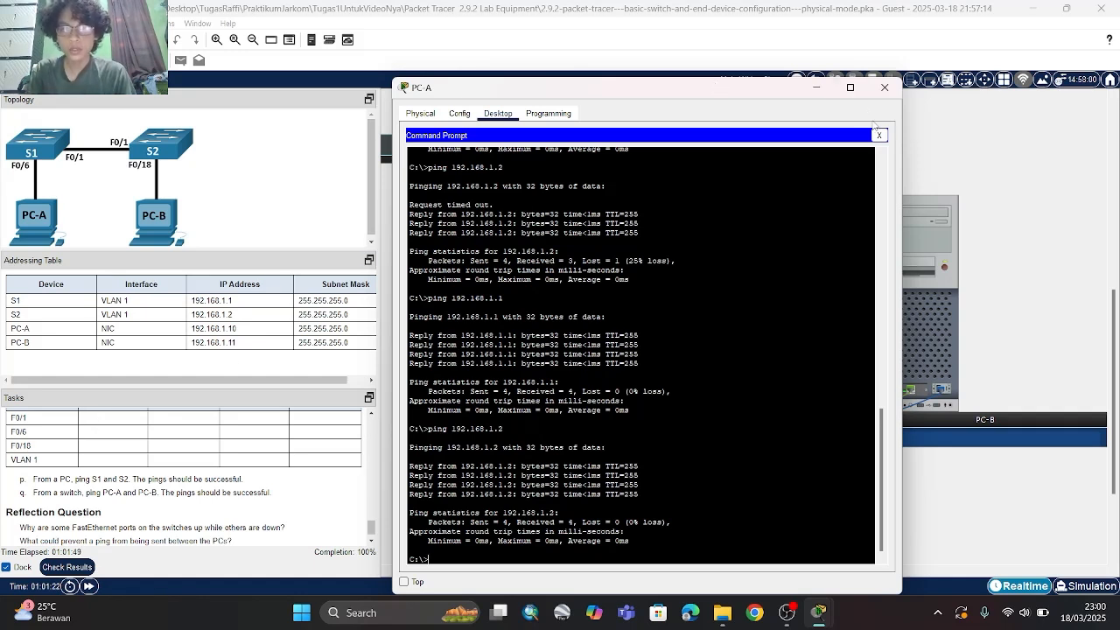
Replace the Command Prompt on PC-A with a Terminal session to S1 using the default port configuration
click(879, 136)
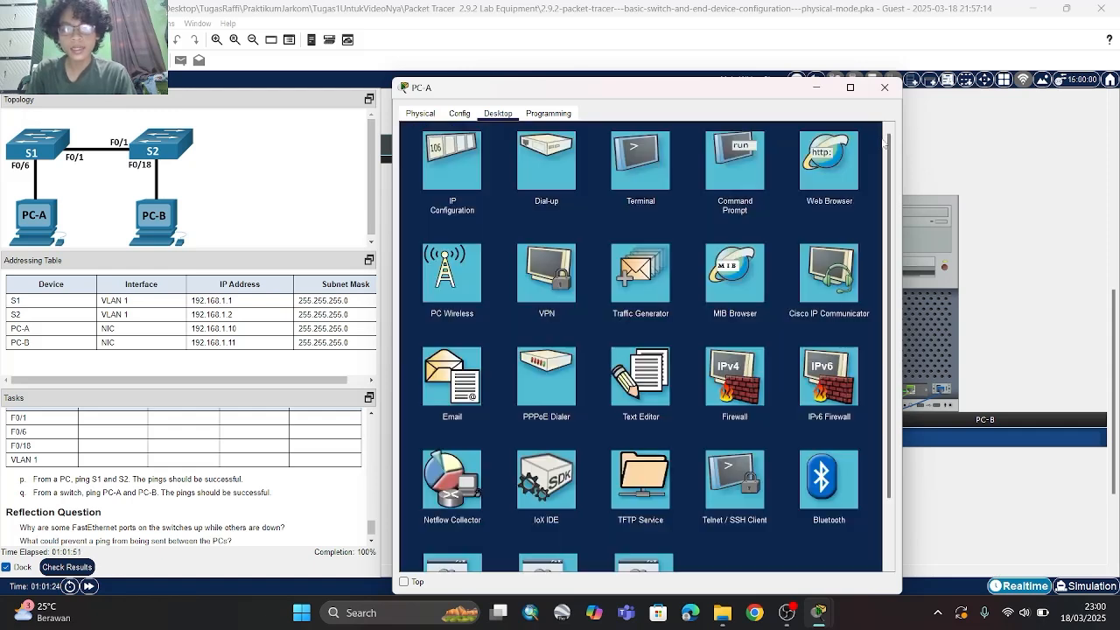
click(647, 173)
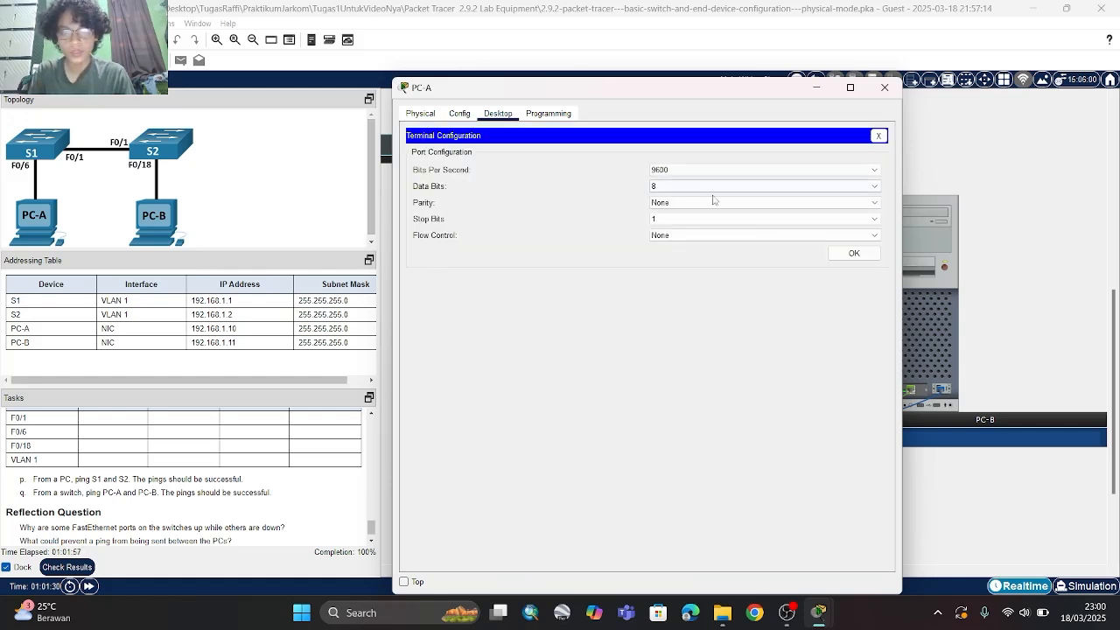
click(855, 252)
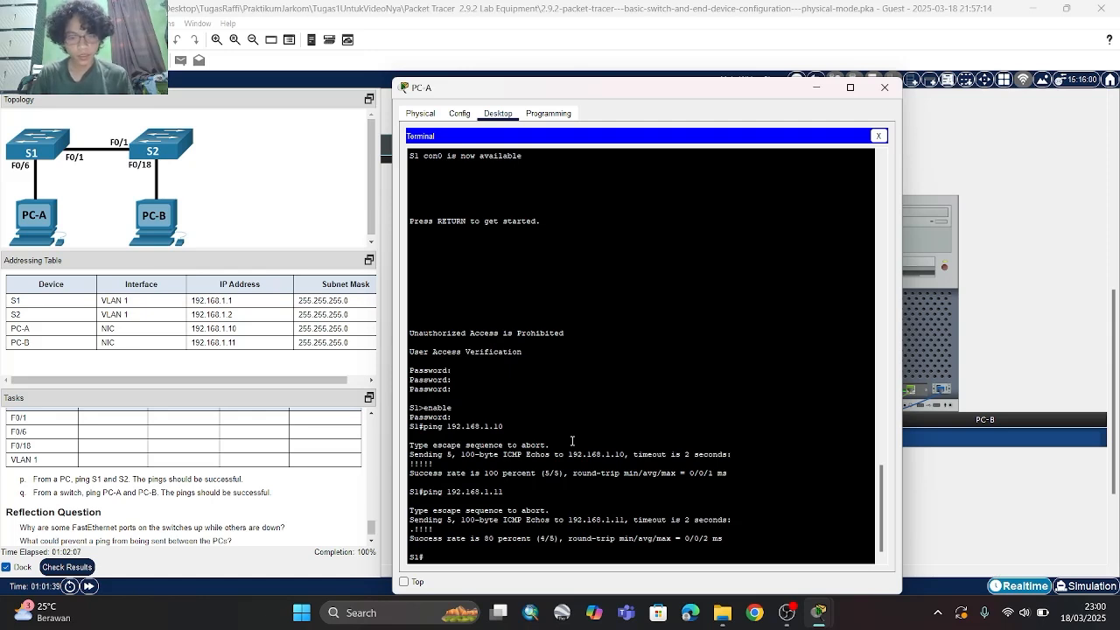
Exit the S1 session, log back in with the console password, and enter privileged EXEC mode with the enable password
text(exit)
key(Return)
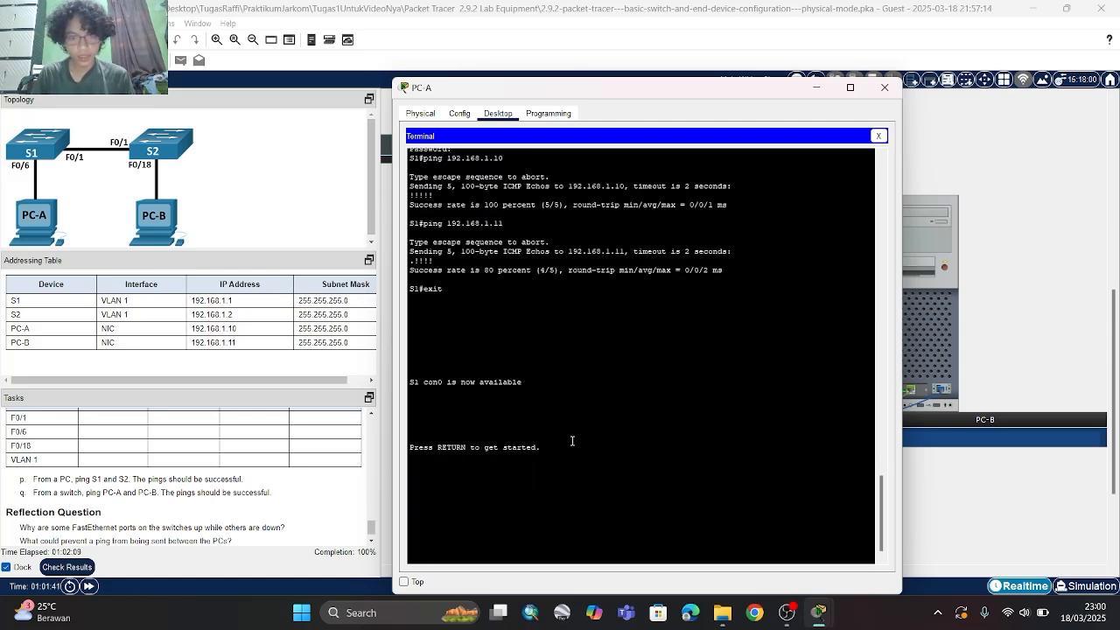
key(Return)
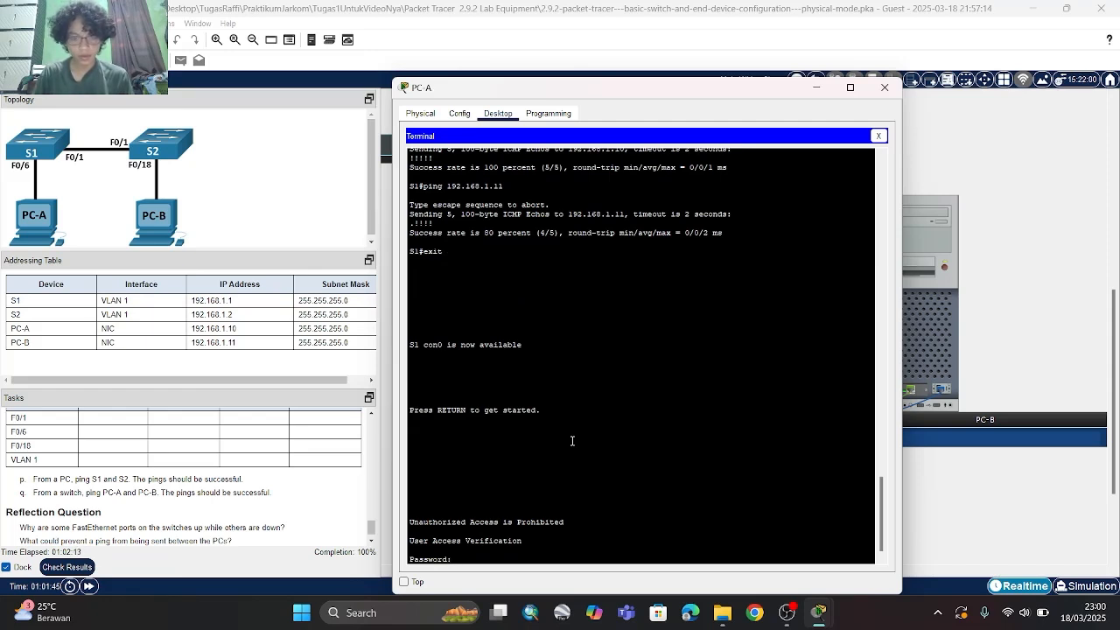
key(Return)
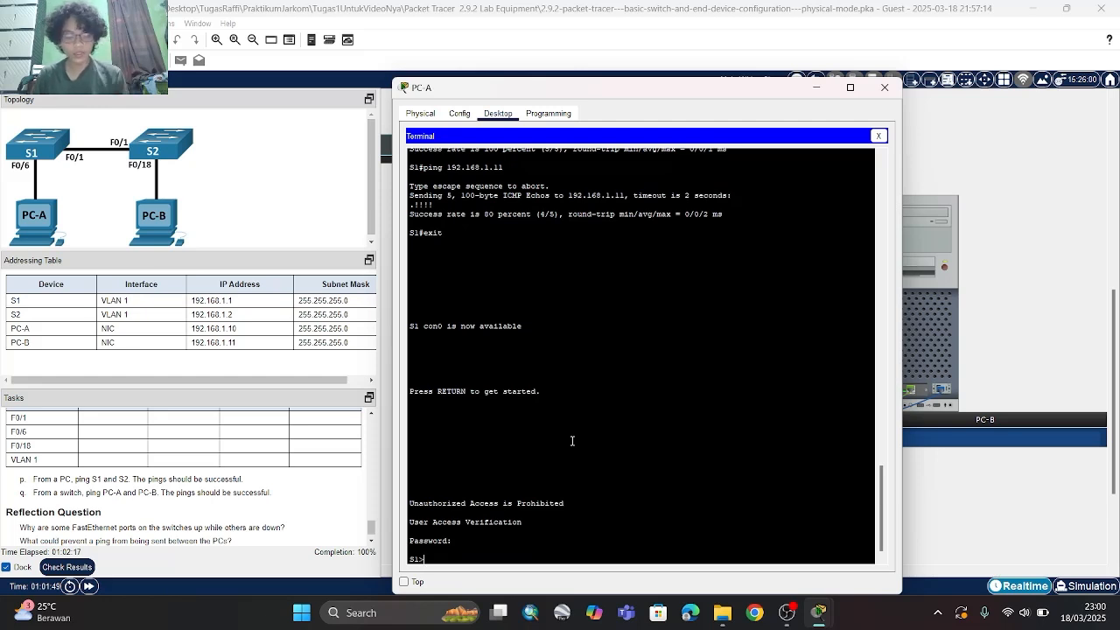
text(enable)
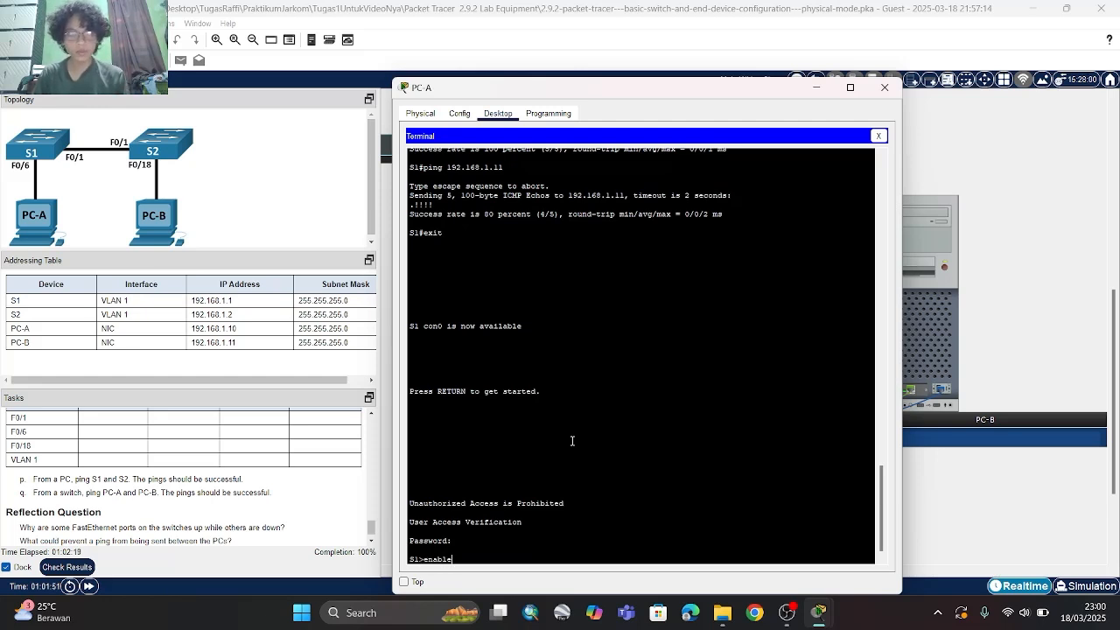
key(Return)
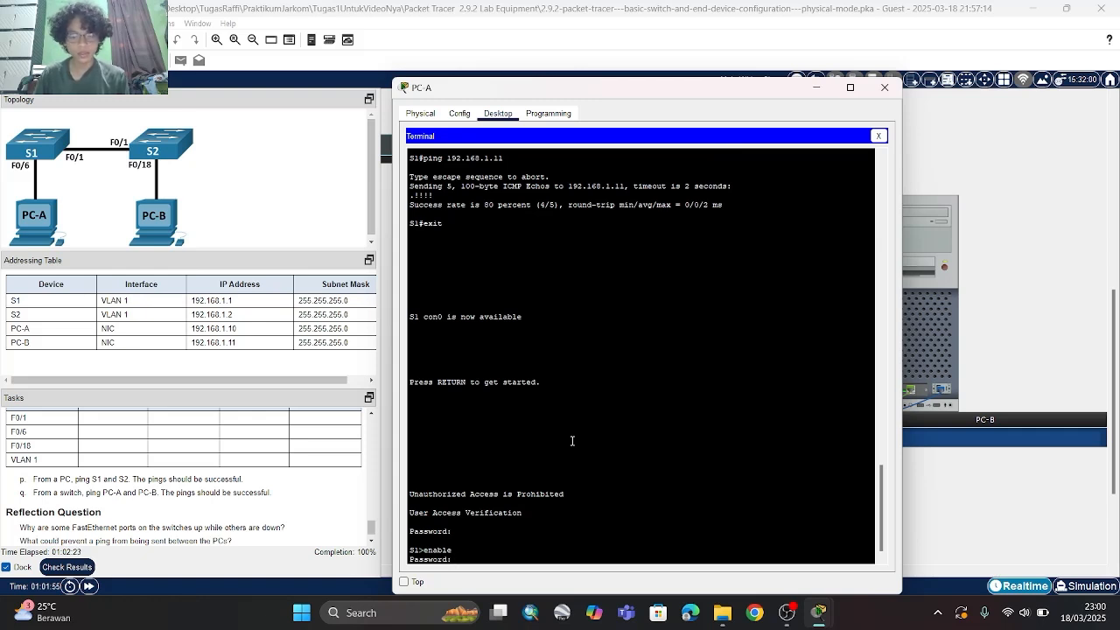
key(Return)
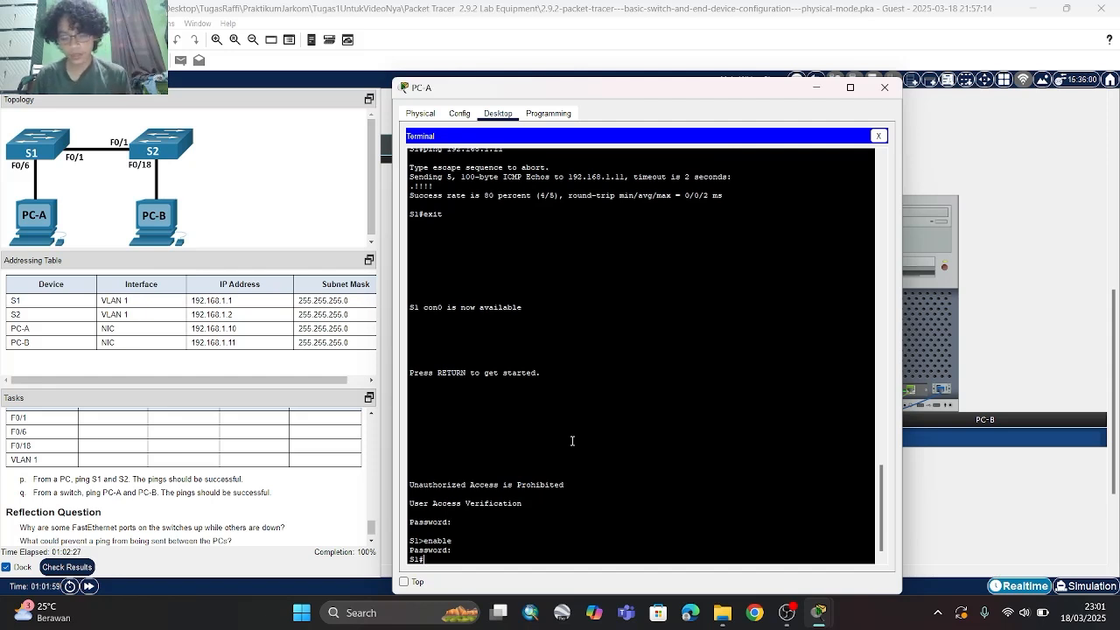
Ping PC-A at 192.168.1.10 from switch S1
text(pi)
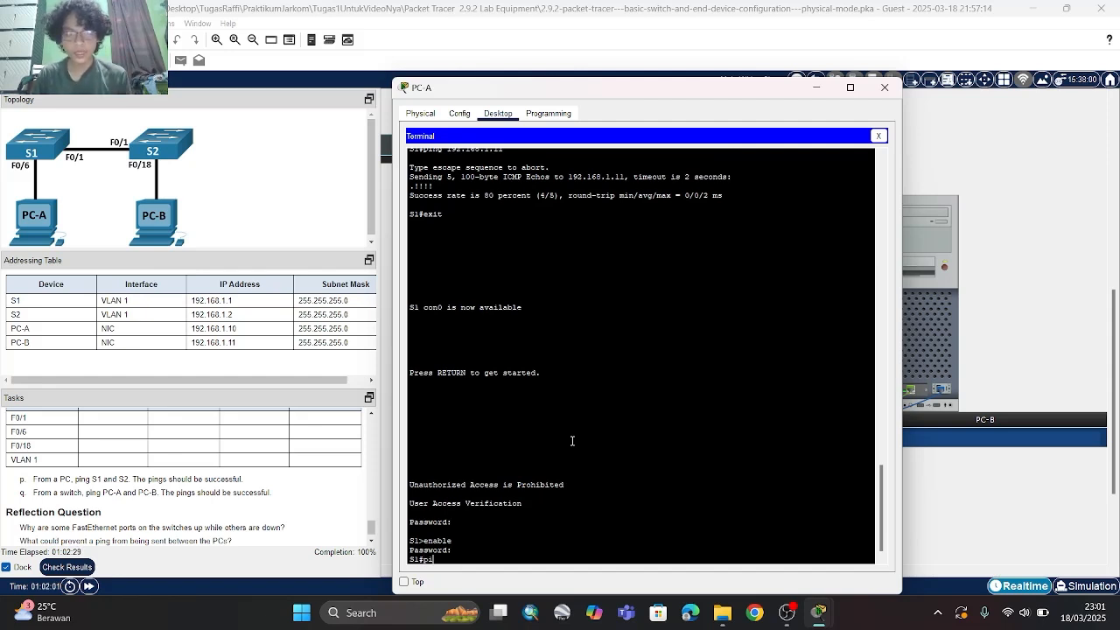
text(ng 19)
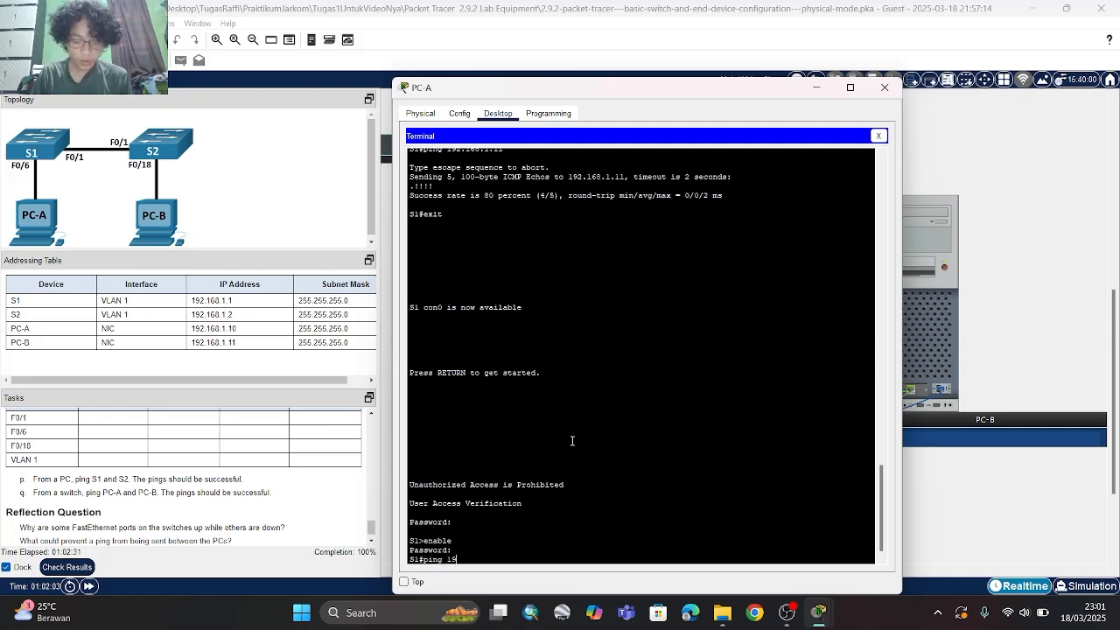
text(2.168)
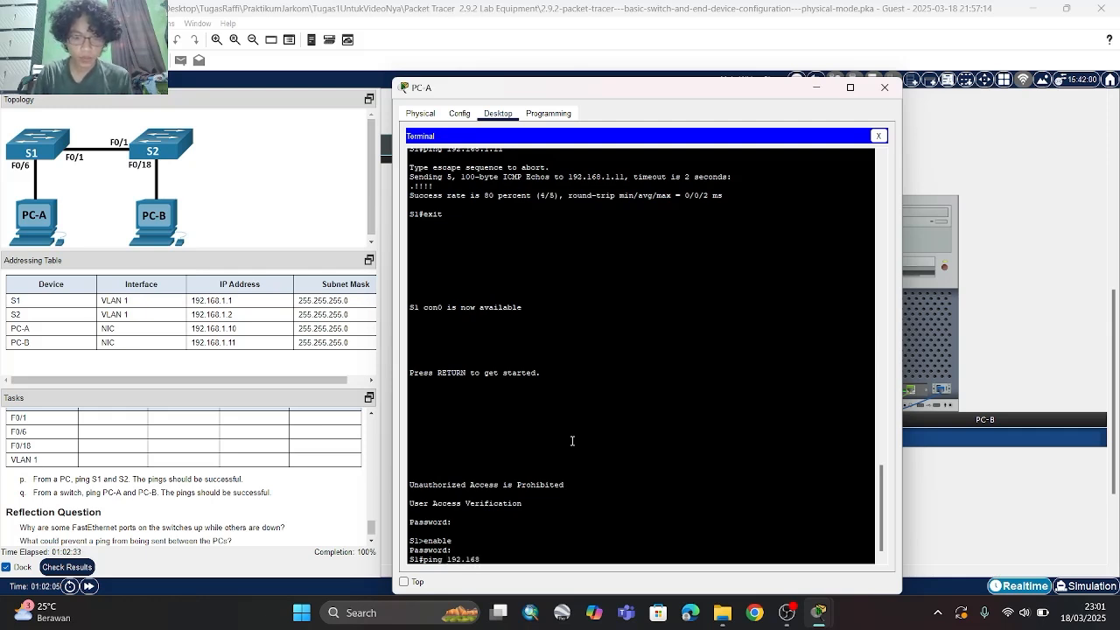
text(.1.)
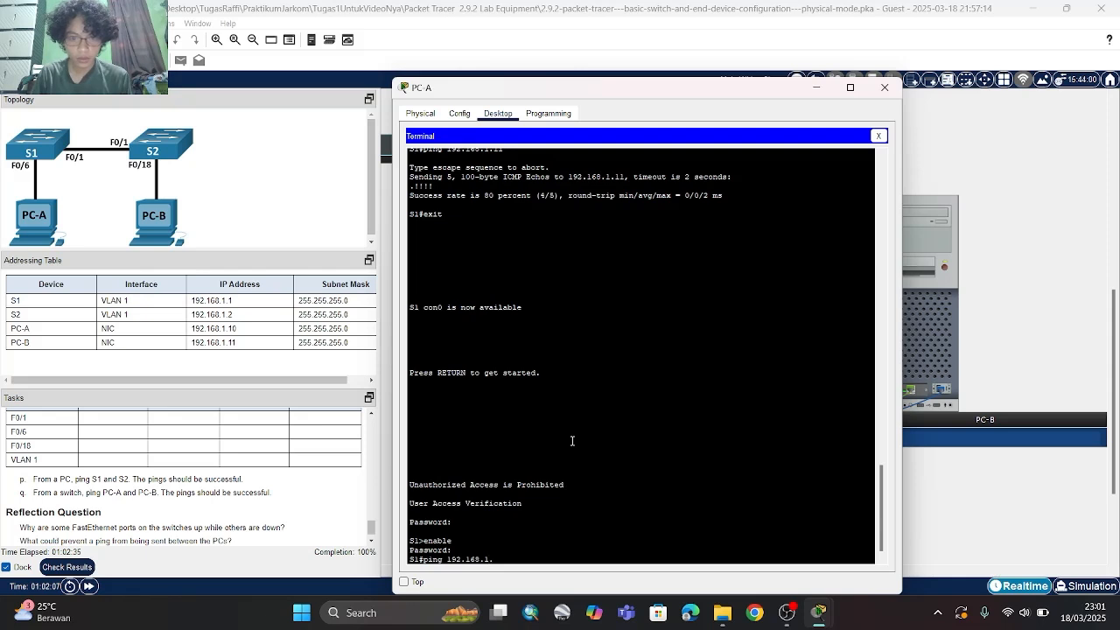
text(10)
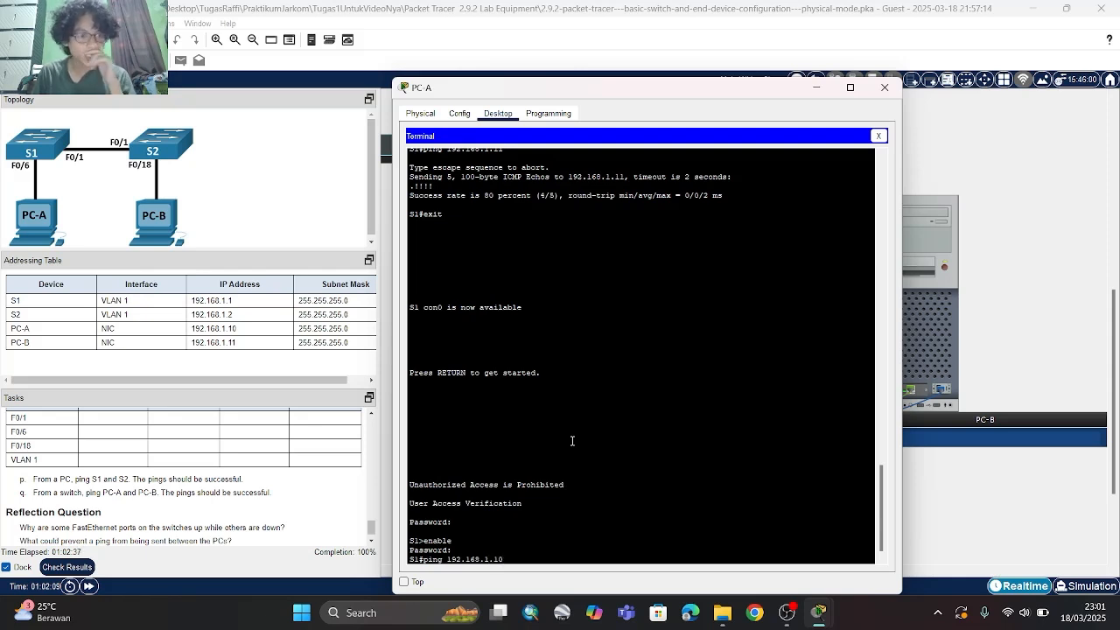
key(Return)
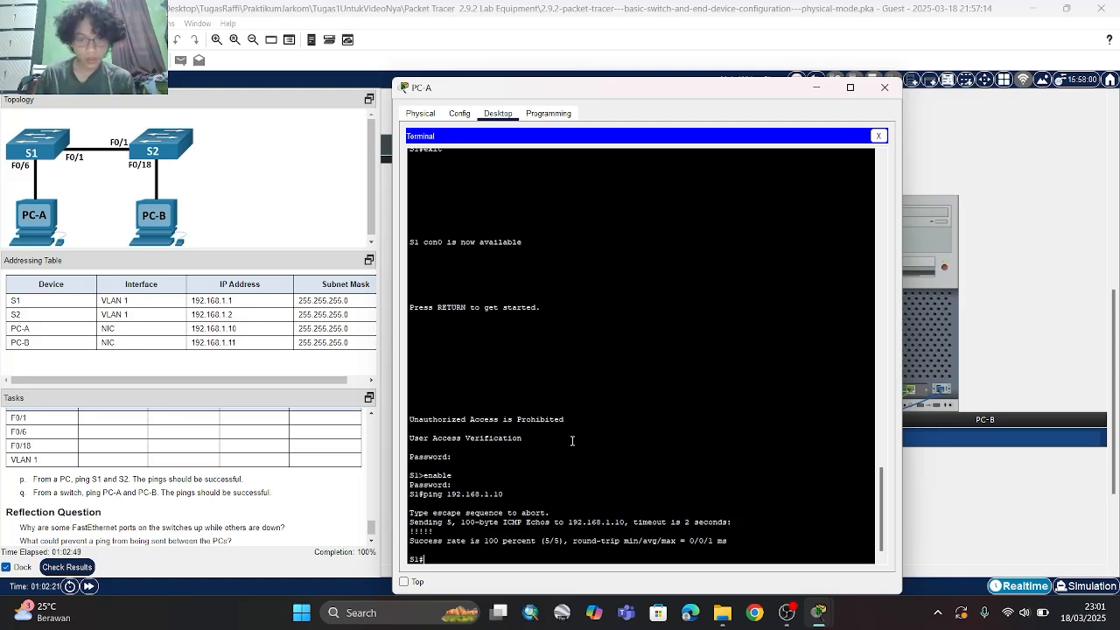
Ping PC-B at 192.168.1.11 from switch S1
text(ping )
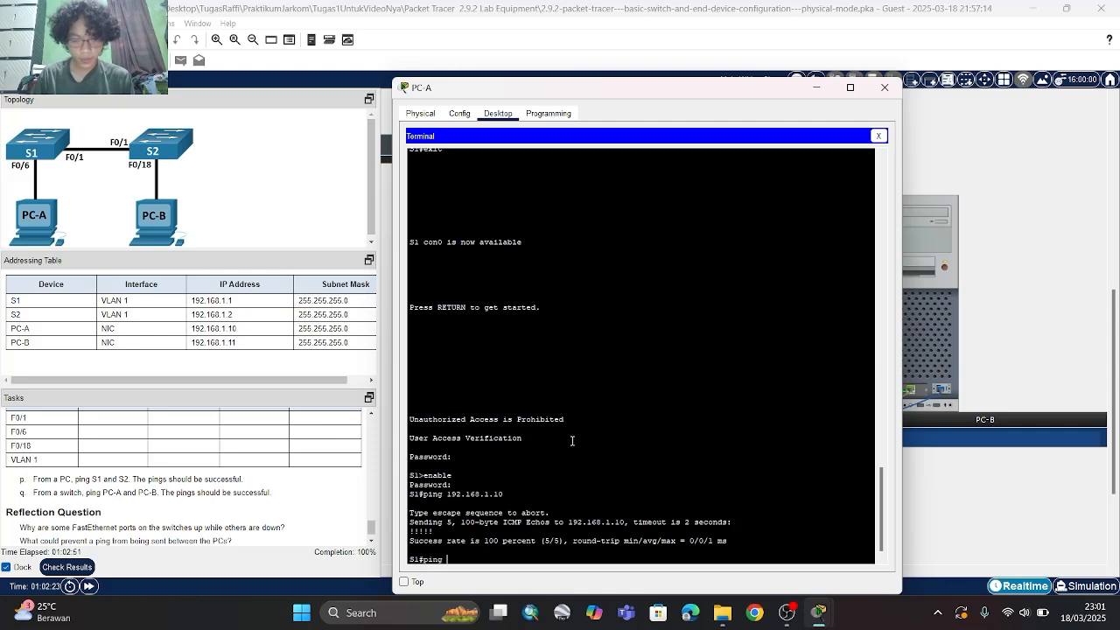
text(192.)
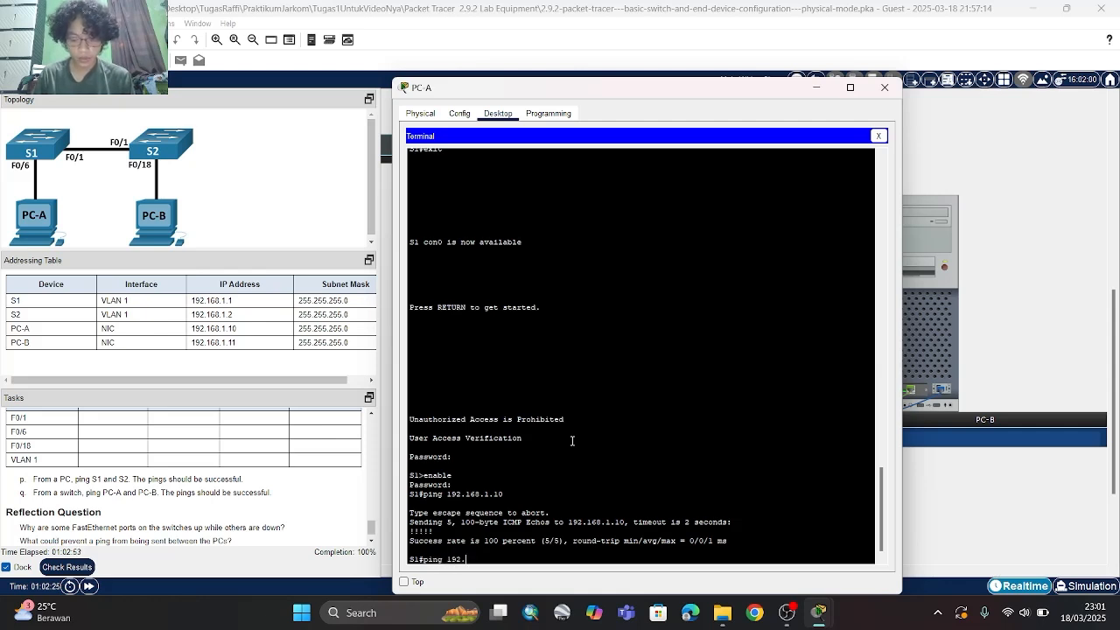
text(168.1.)
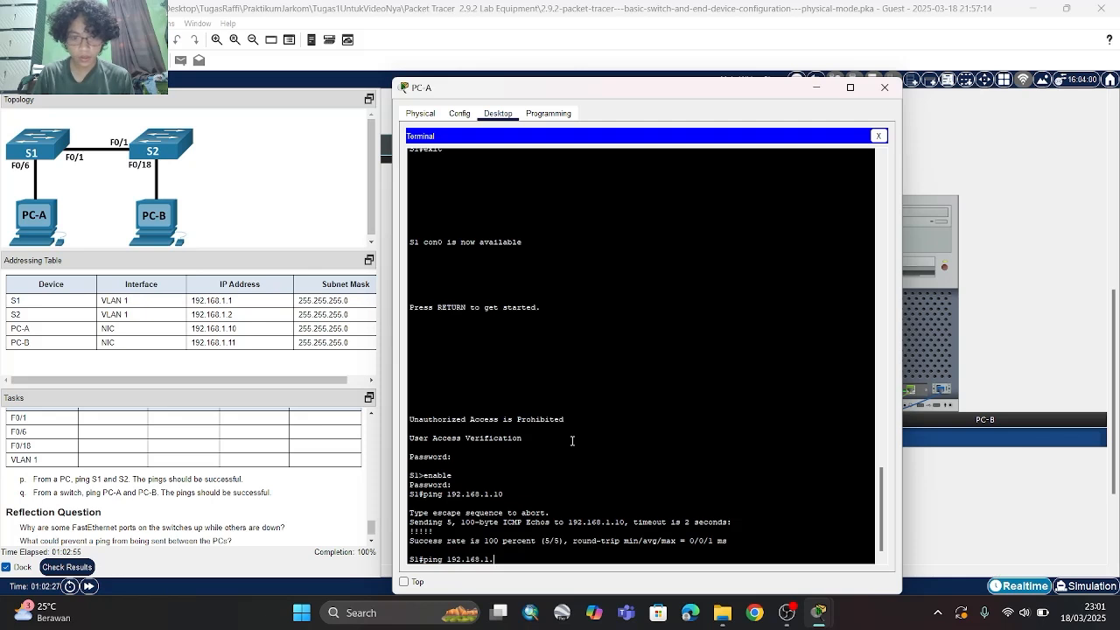
text(11)
key(Return)
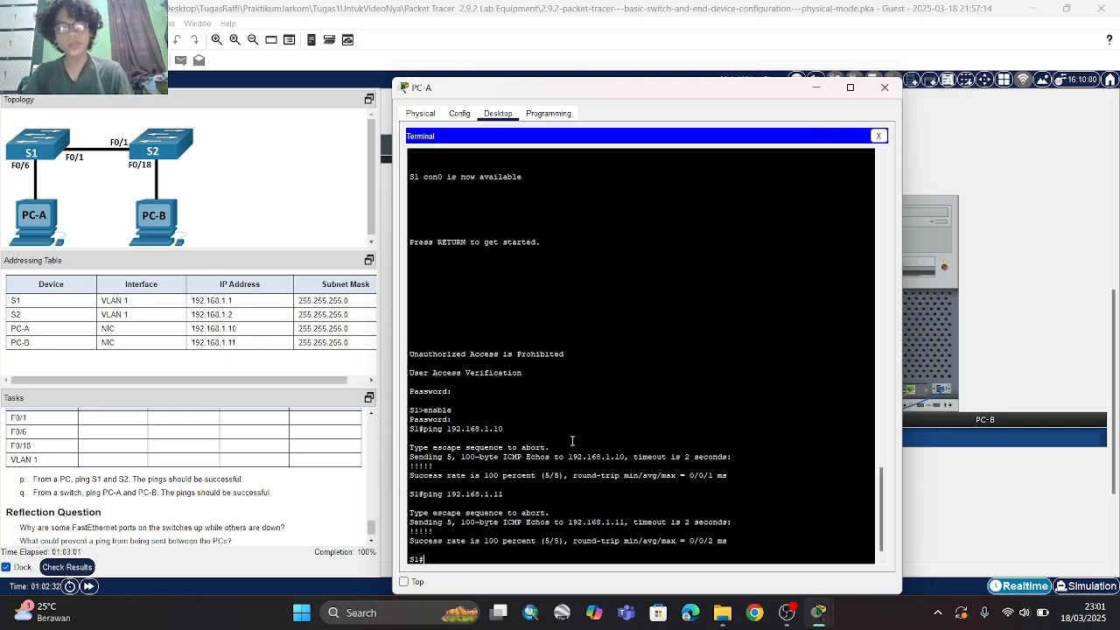
Close the PC-A window and read the ping tasks and reflection questions at the end of the lab instructions
click(884, 85)
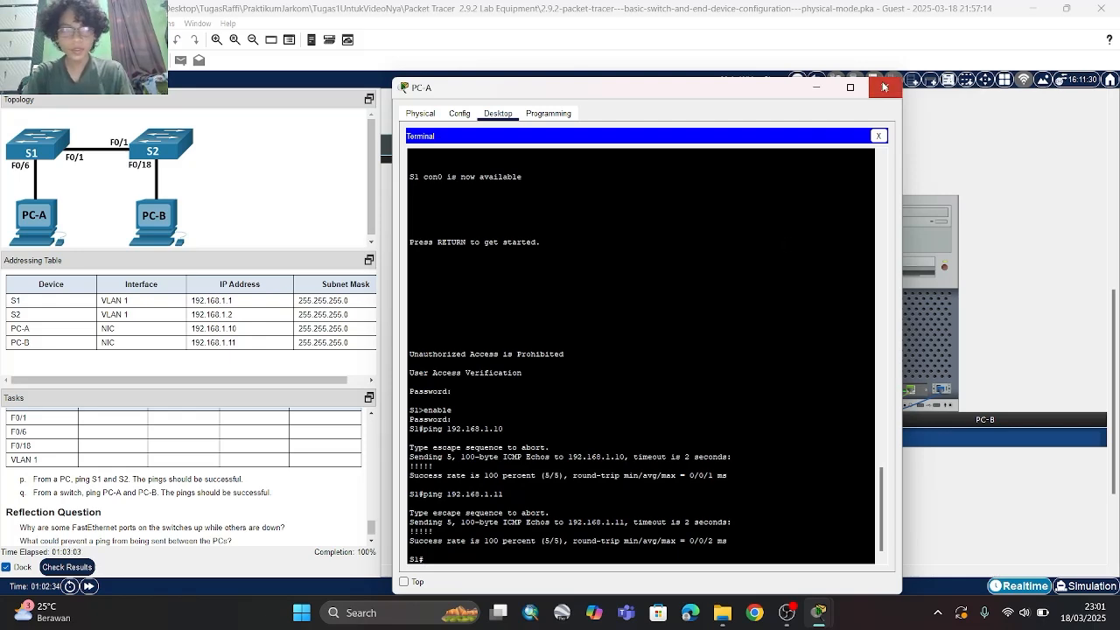
scroll(123, 537, down, 1)
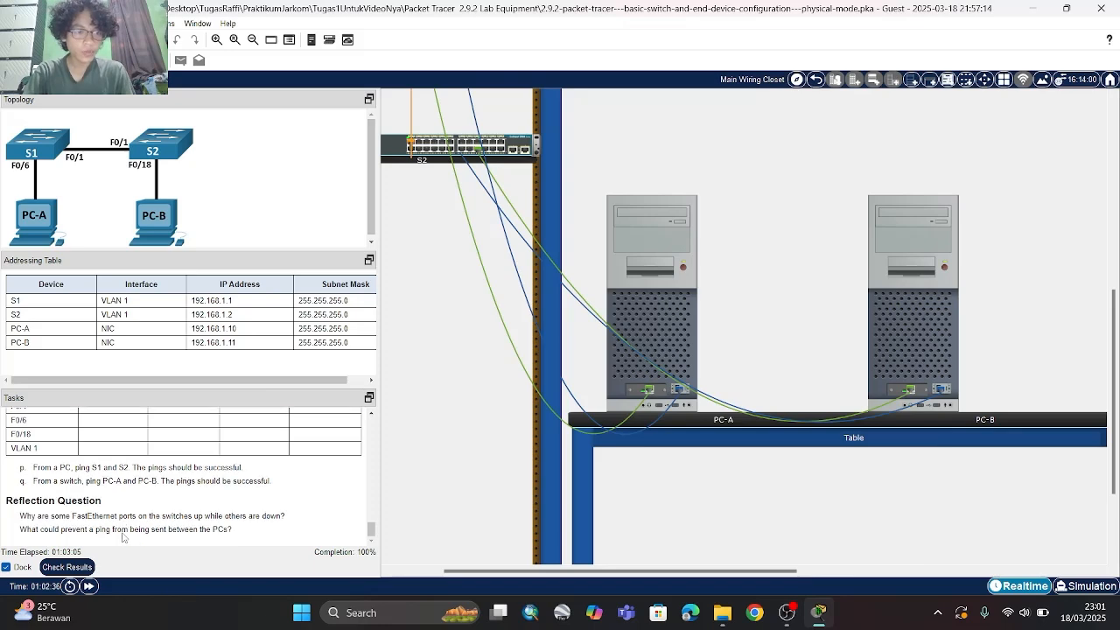
scroll(123, 537, up, 2)
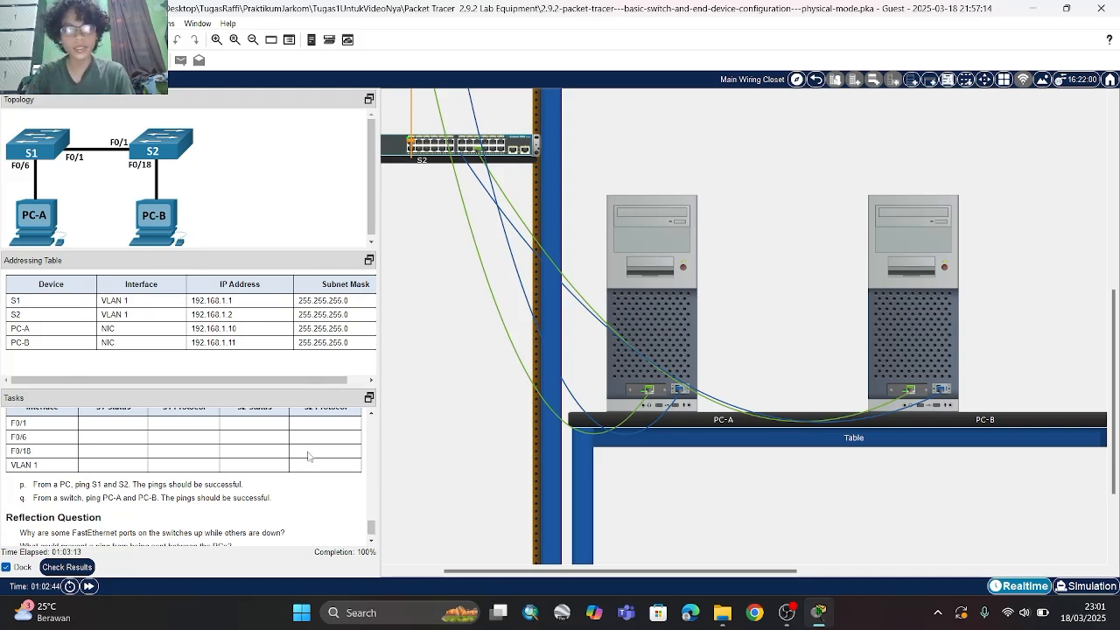
scroll(308, 456, down, 1)
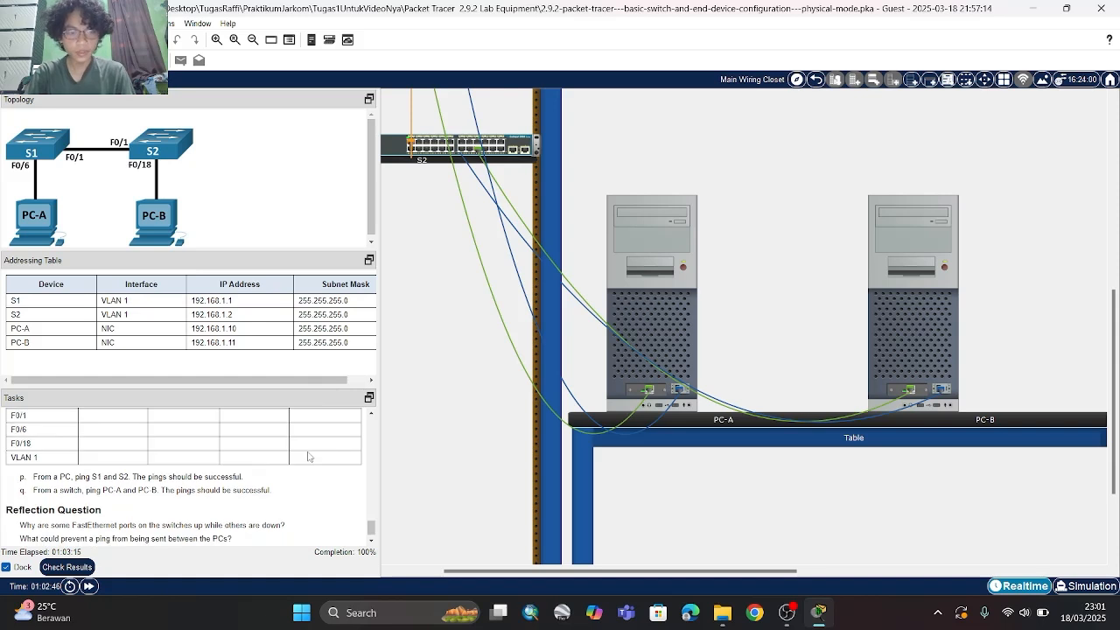